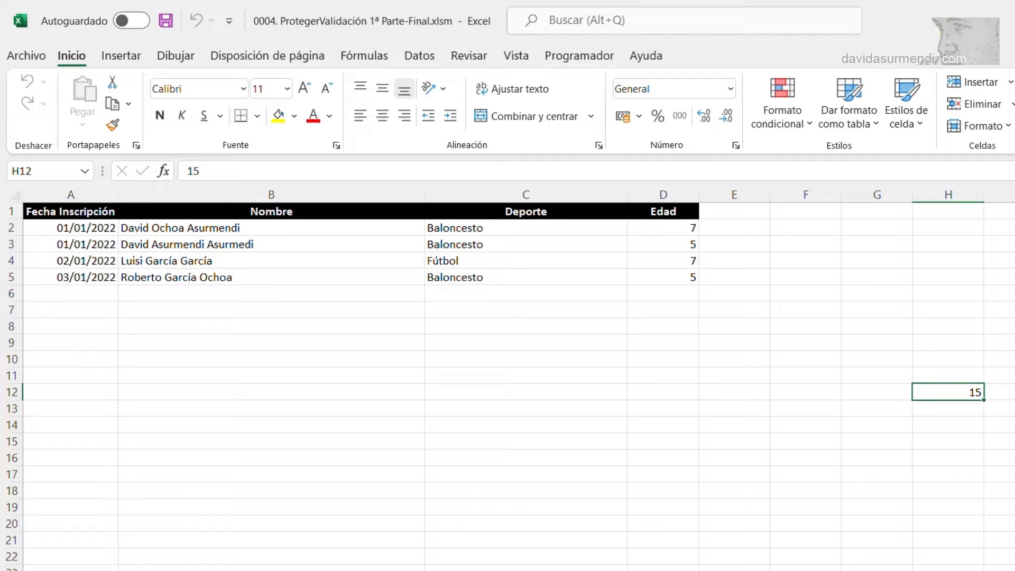
Copy the G:H block of cells surrounding the 15, reselecting and copying it a second time.
left_click_drag(891, 358, 946, 412)
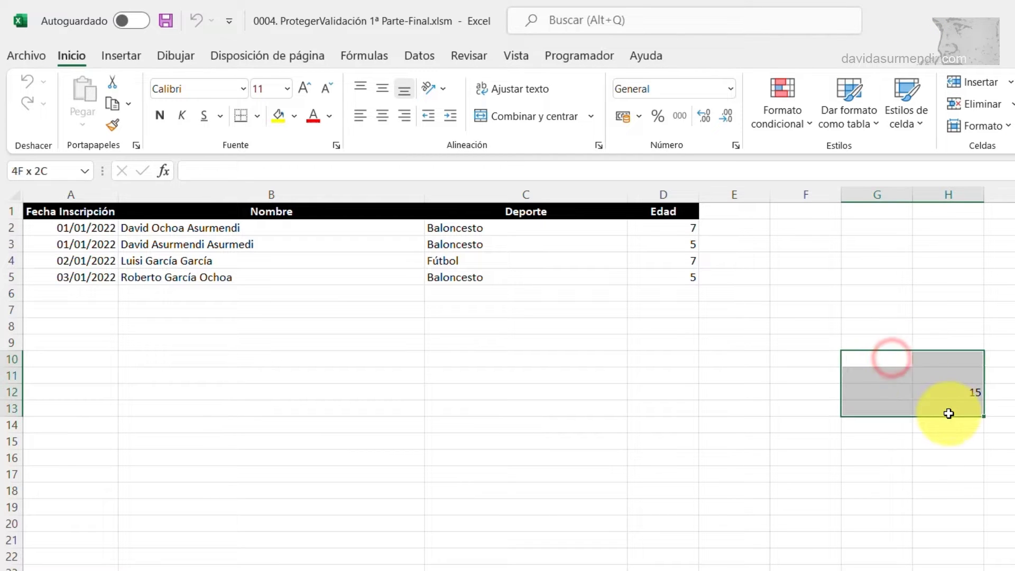
key("ctrl+c")
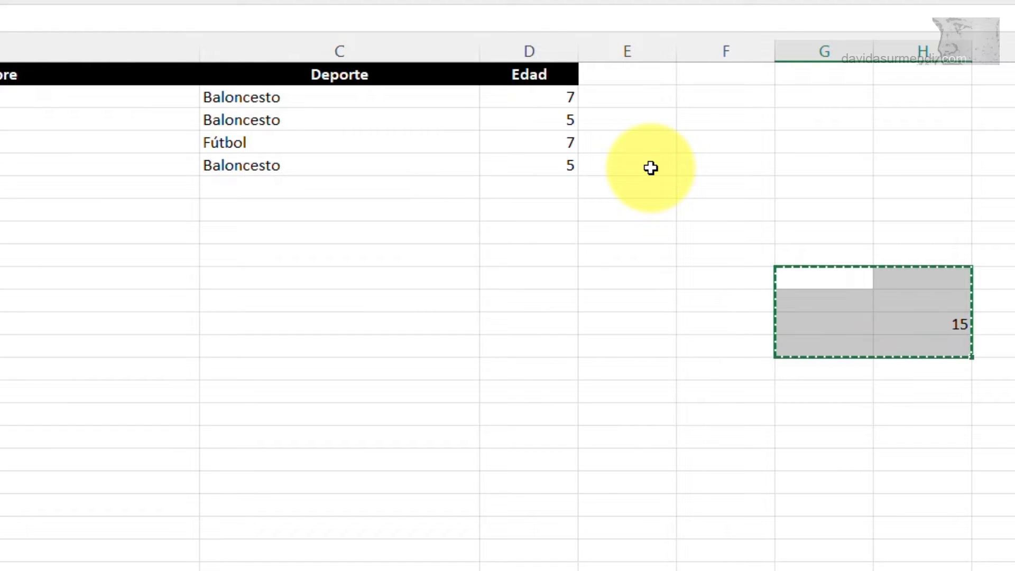
left_click(521, 226)
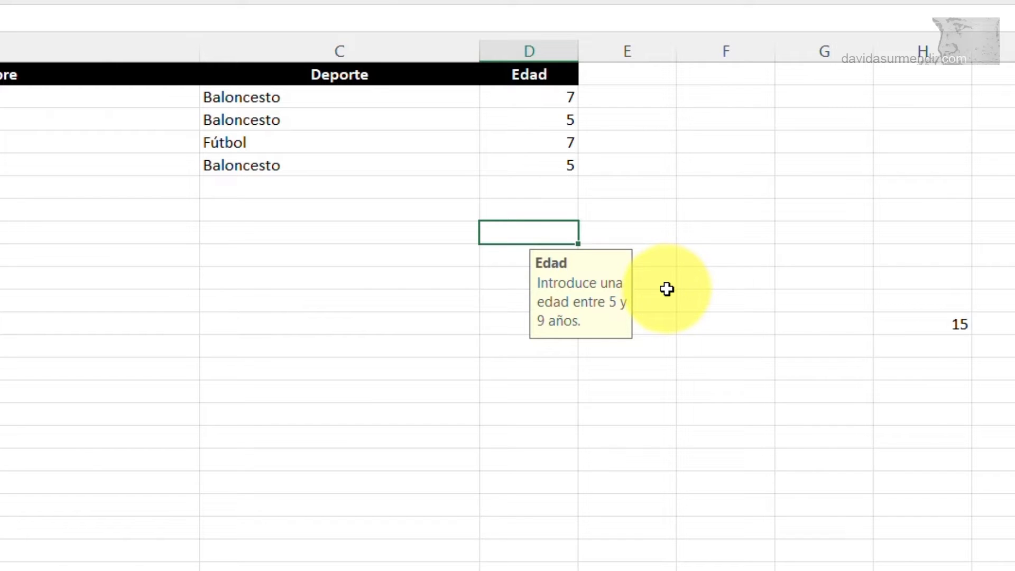
mouse_move(861, 276)
left_mouse_down()
mouse_move(912, 346)
mouse_move(914, 373)
left_mouse_up()
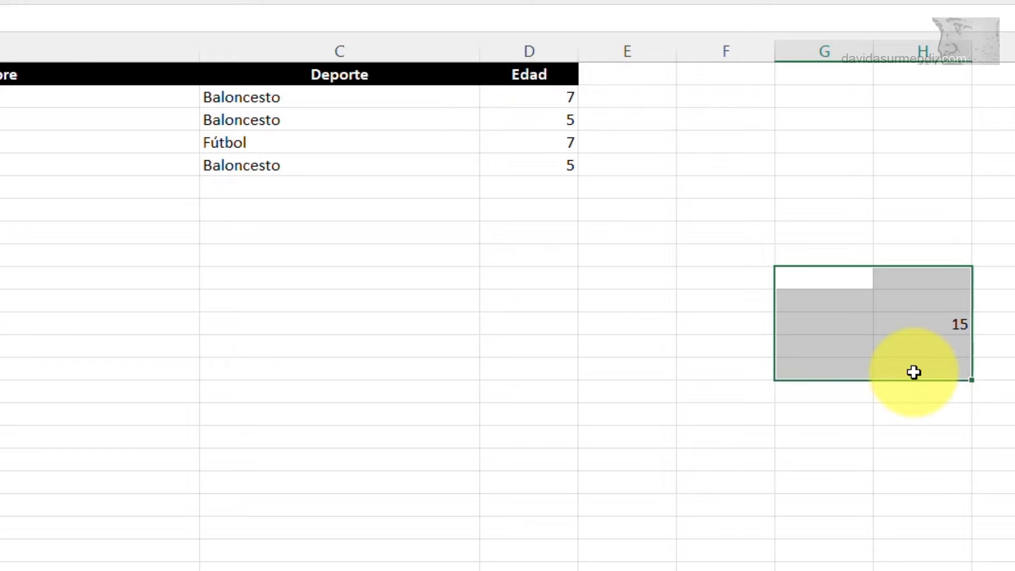
key("ctrl+c")
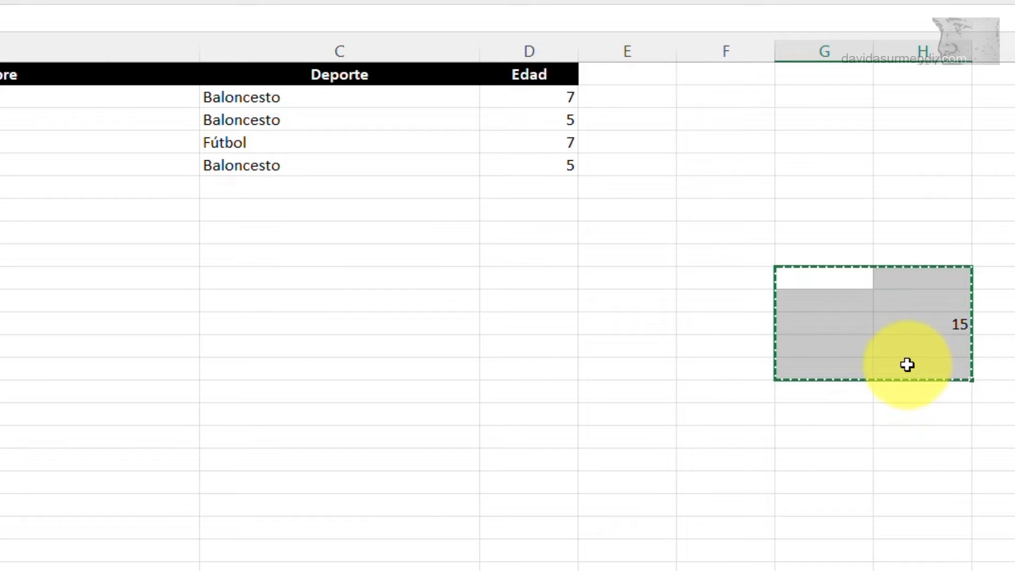
Paste the copied block at C9 so 15 lands in D9, then check cells D9 through D13.
left_click(316, 205)
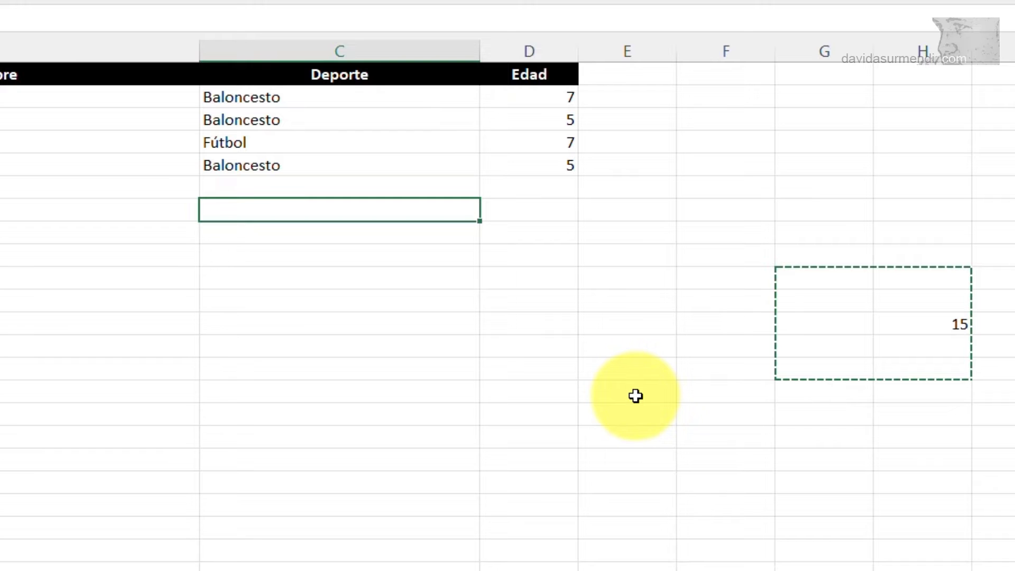
key("ctrl+v")
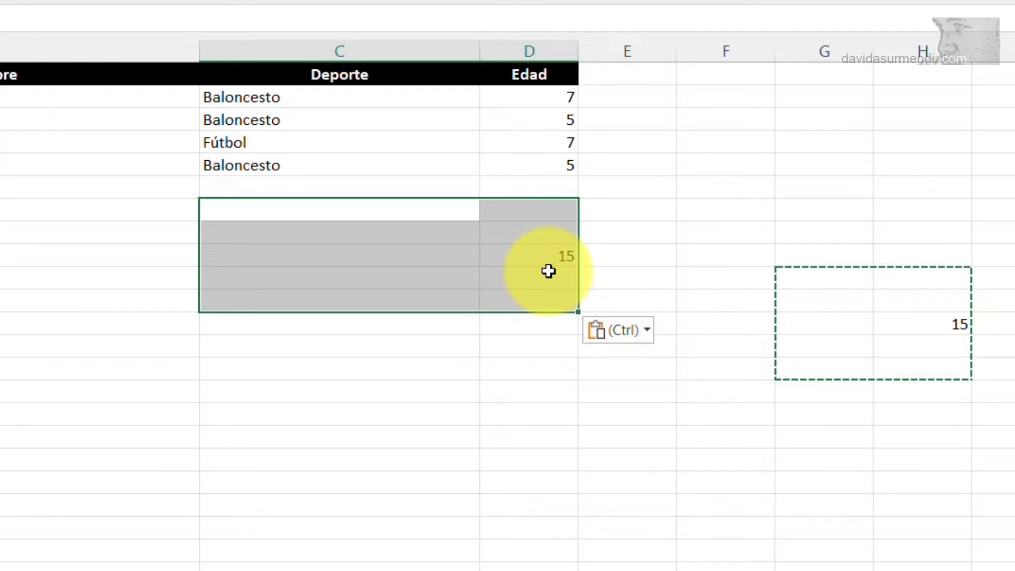
left_click(537, 212)
left_click(530, 227)
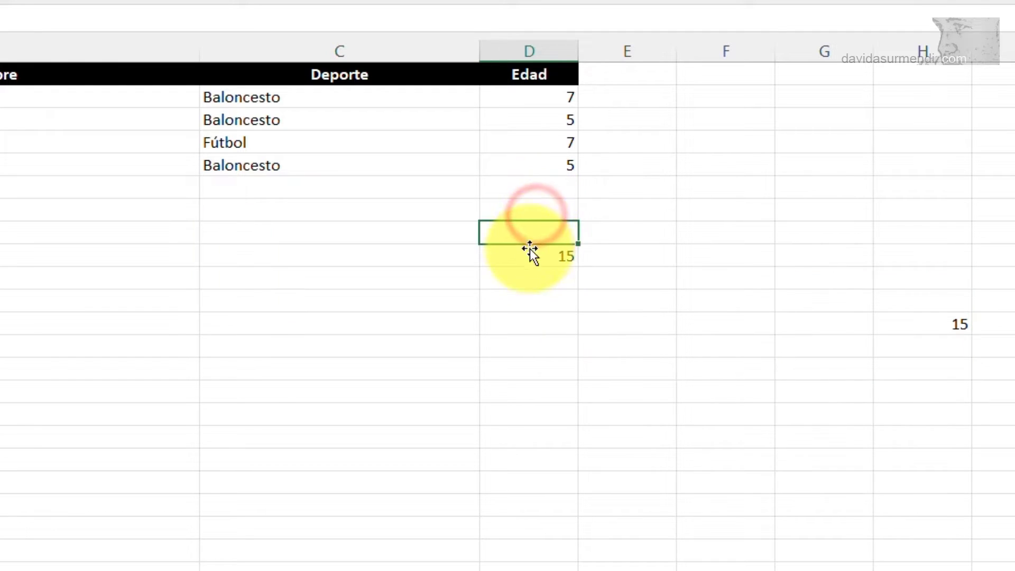
left_click(527, 256)
left_click(527, 276)
left_click(528, 308)
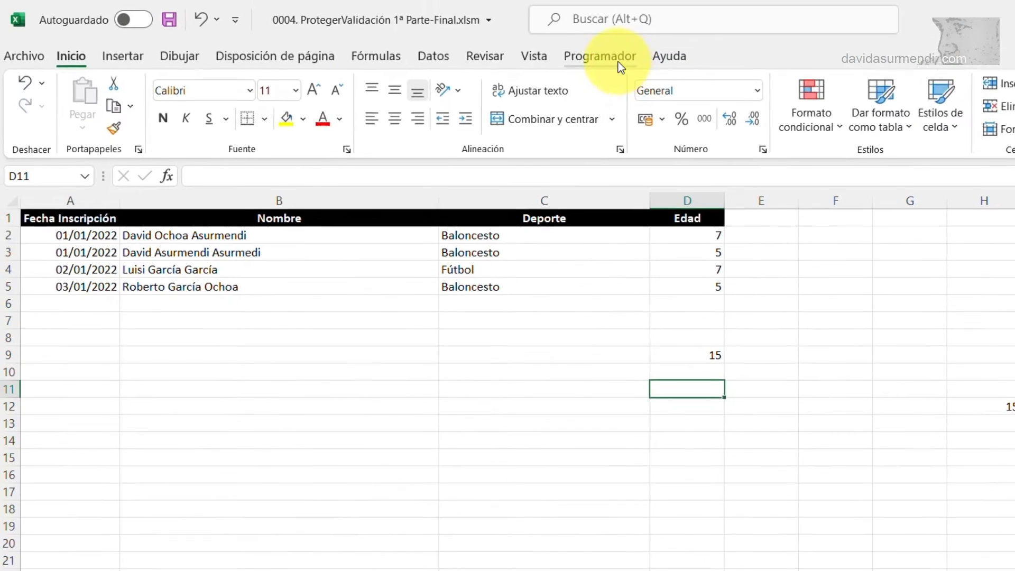
left_click(613, 59)
left_click(43, 112)
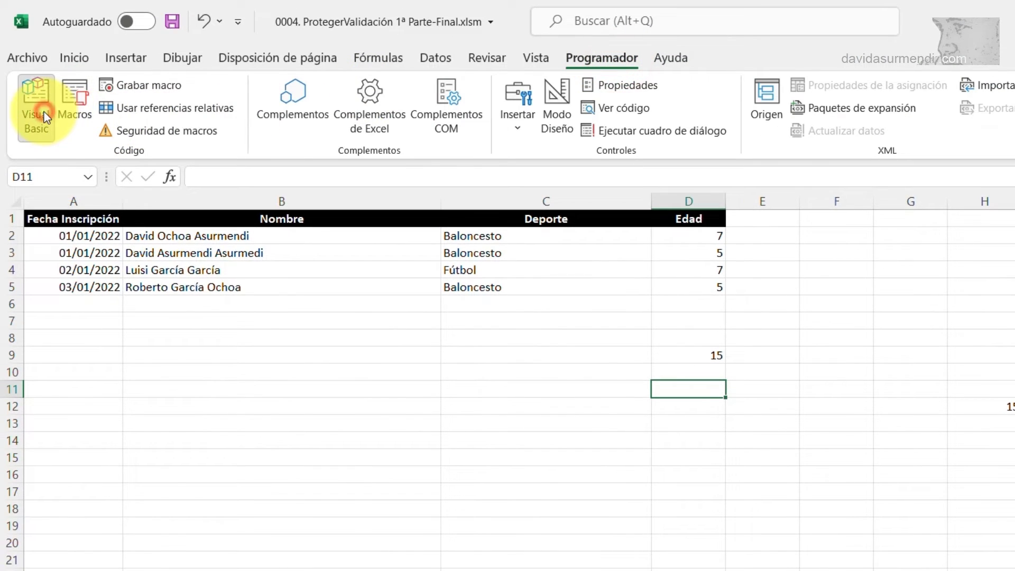
double_click(118, 176)
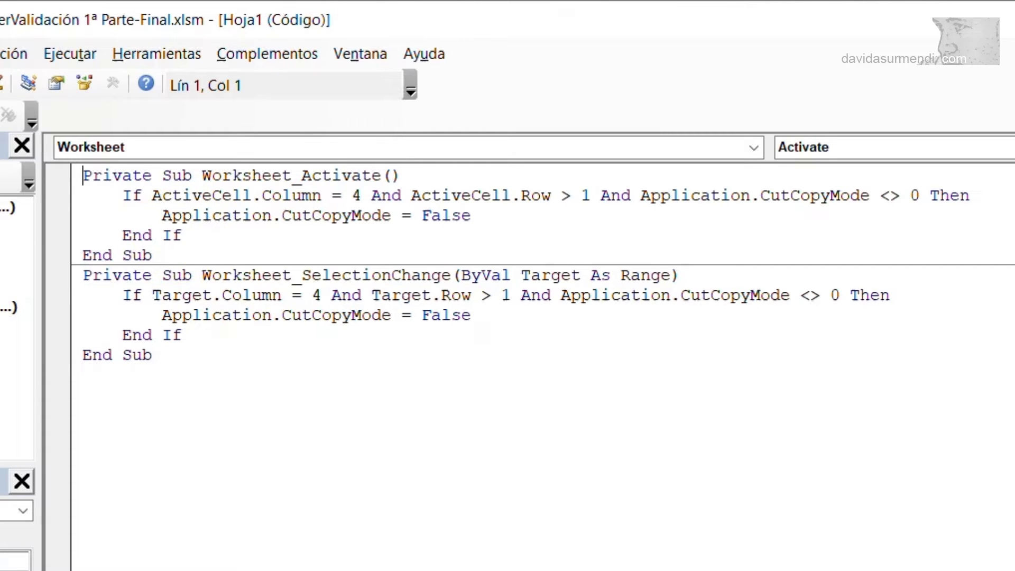
left_click(11, 79)
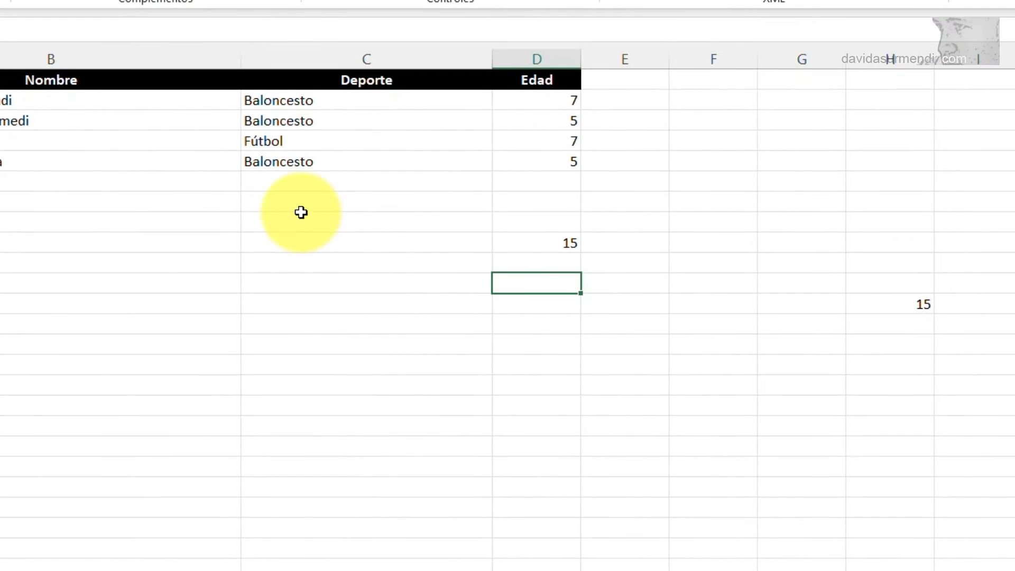
left_click(290, 218)
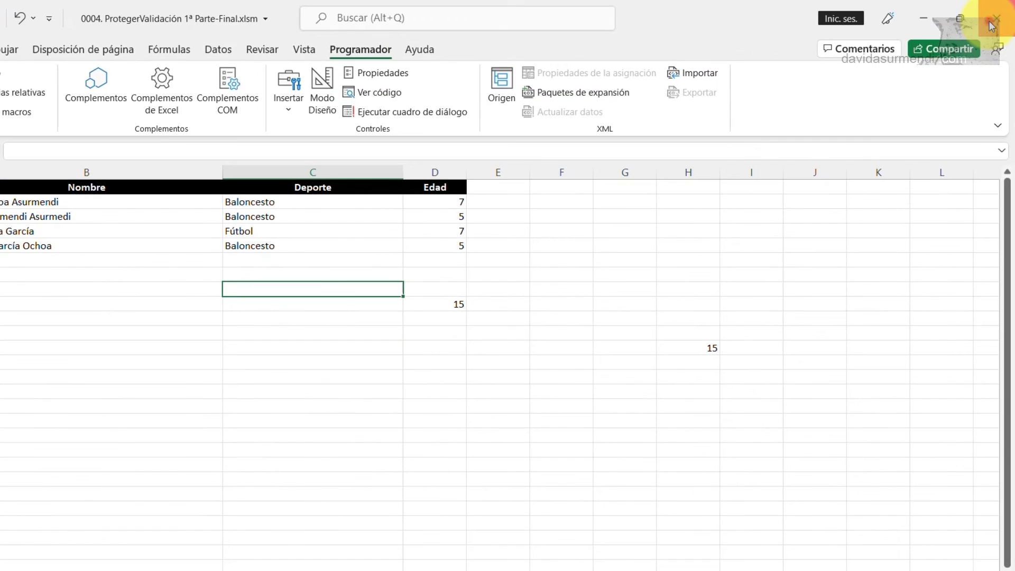
Close the workbook and discard the changes with No guardar.
left_click(992, 25)
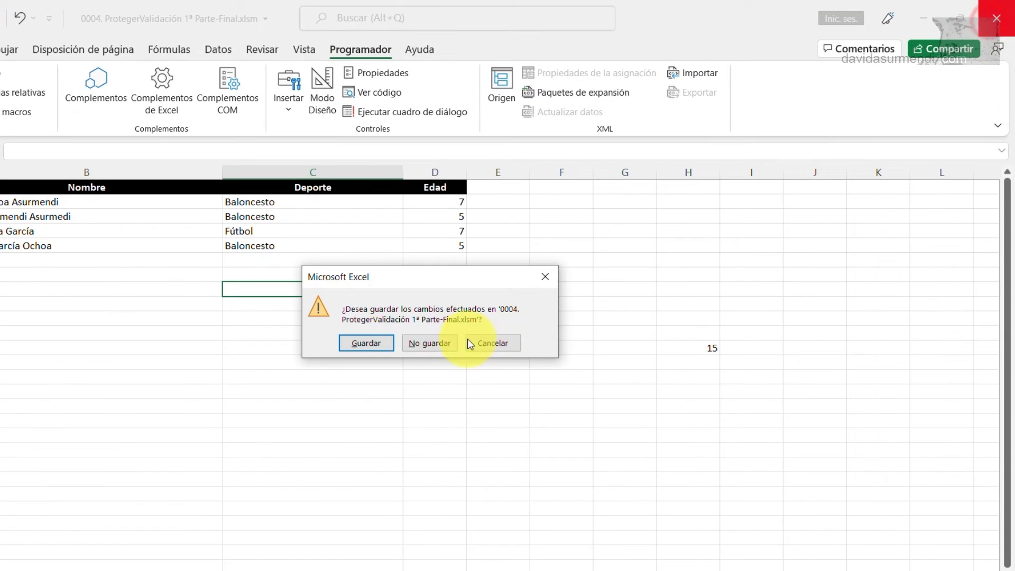
left_click(423, 346)
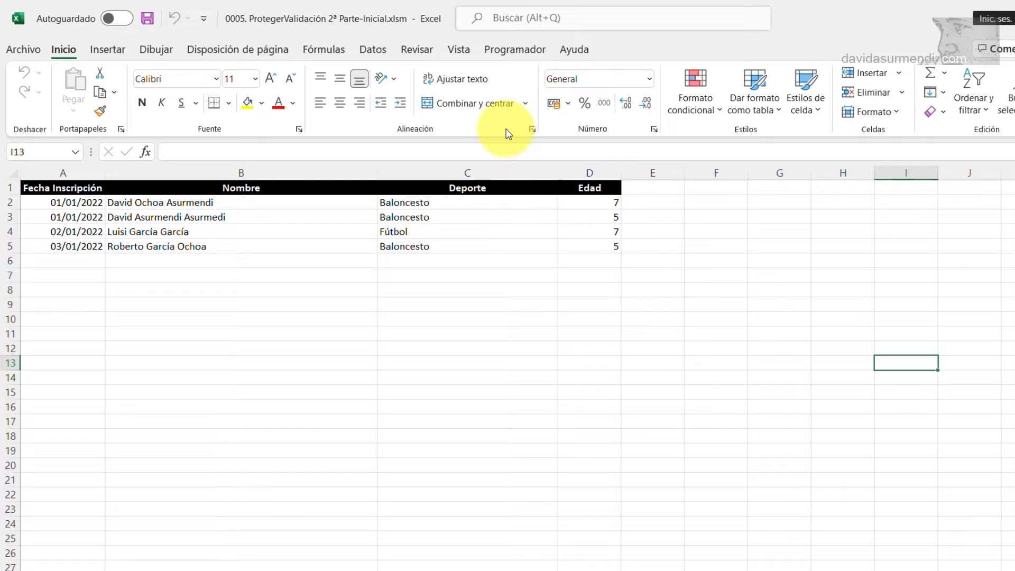
Open the Inscripciones sheet's code in the VBA editor and insert a Worksheet_Change event procedure.
left_click(505, 49)
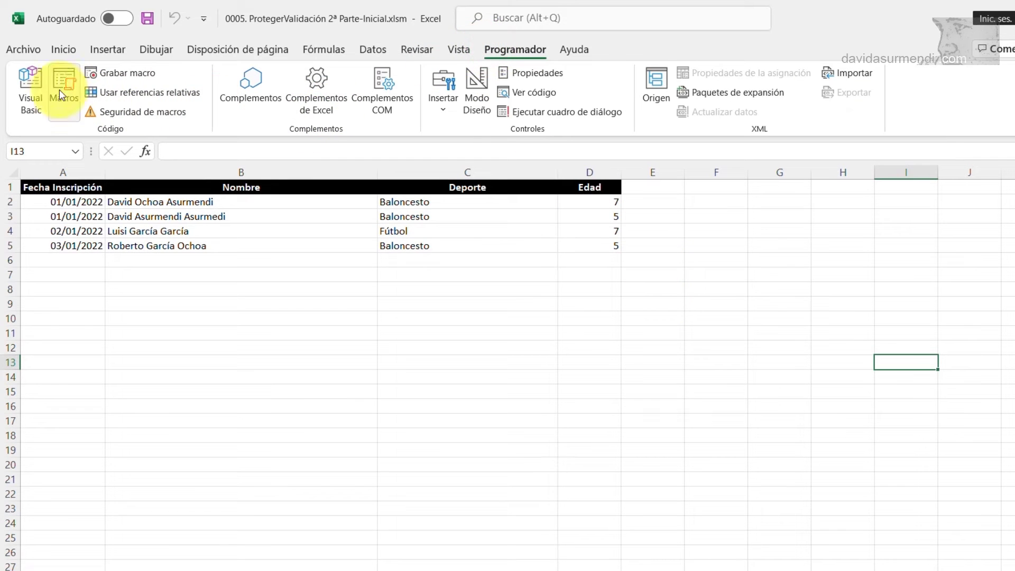
left_click(30, 87)
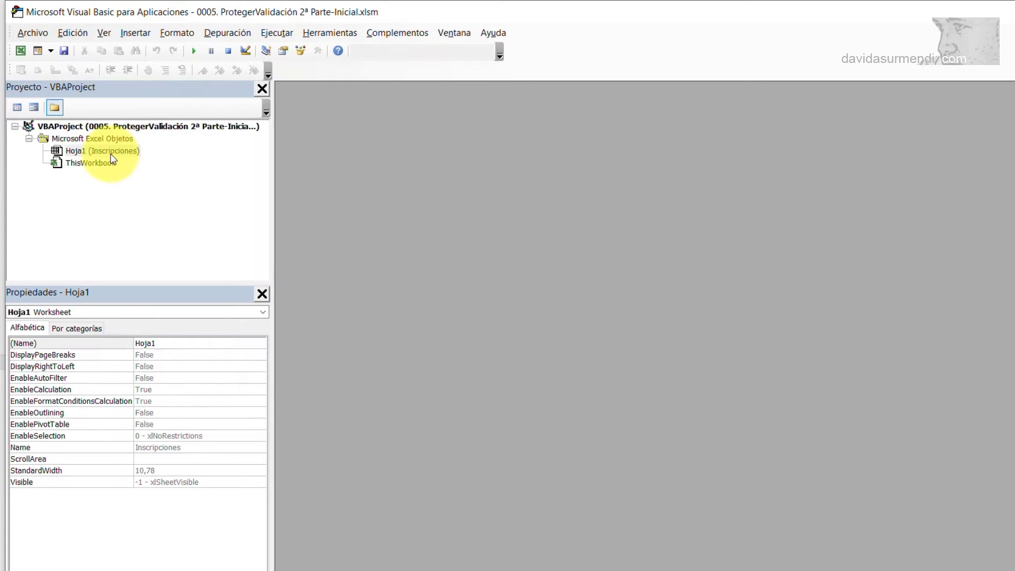
double_click(111, 153)
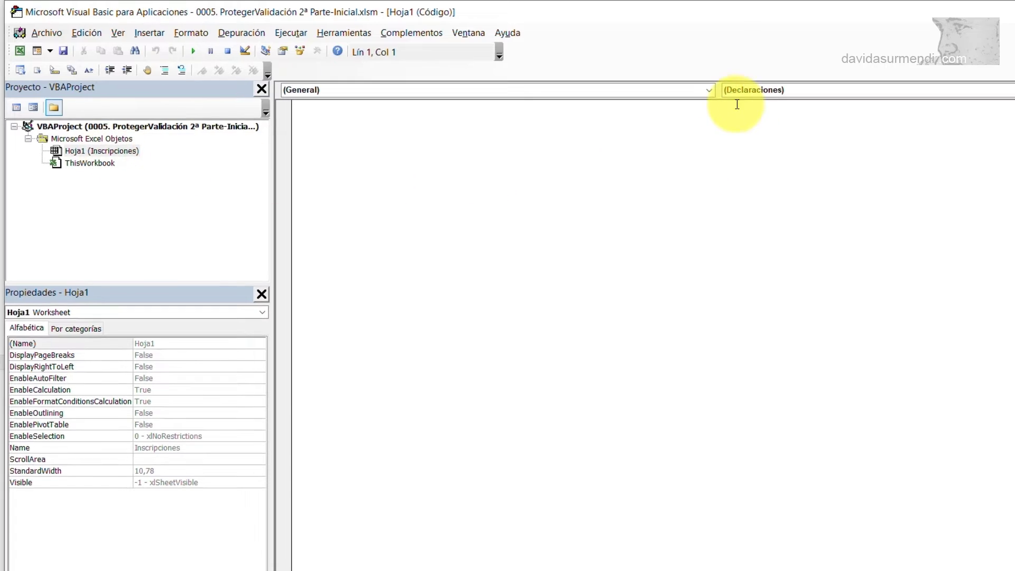
left_click(705, 91)
left_click(540, 148)
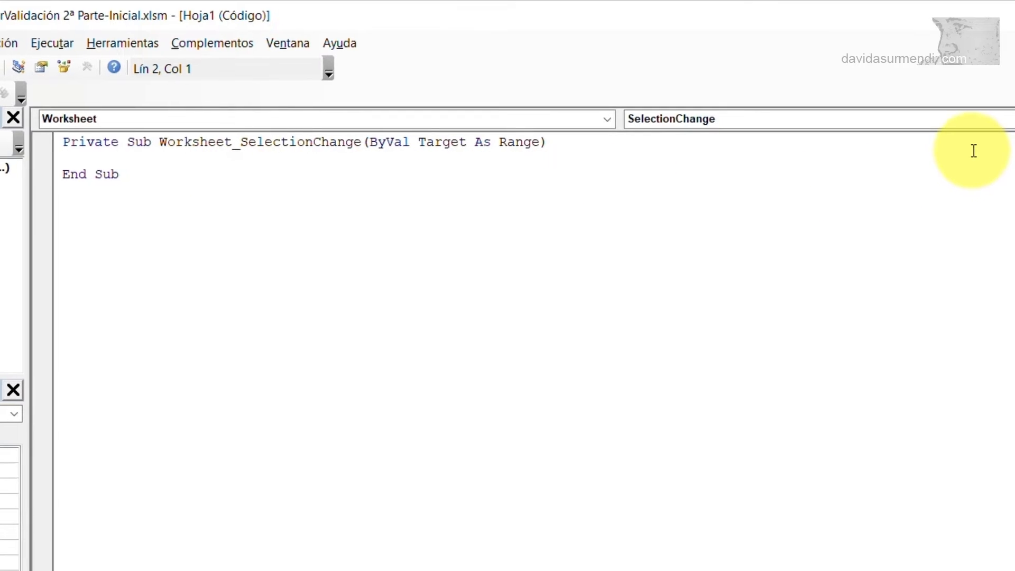
left_click(988, 59)
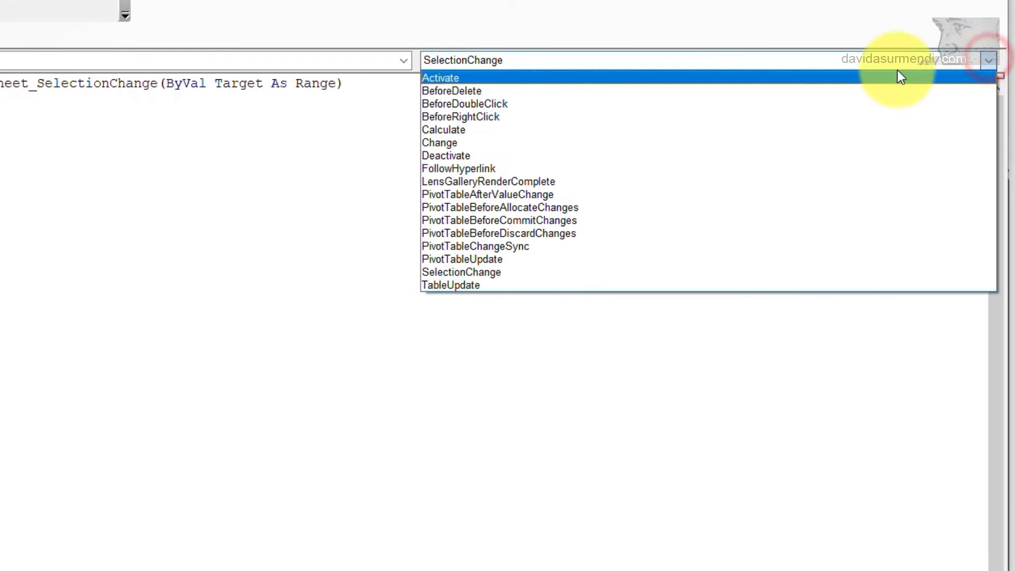
left_click(632, 142)
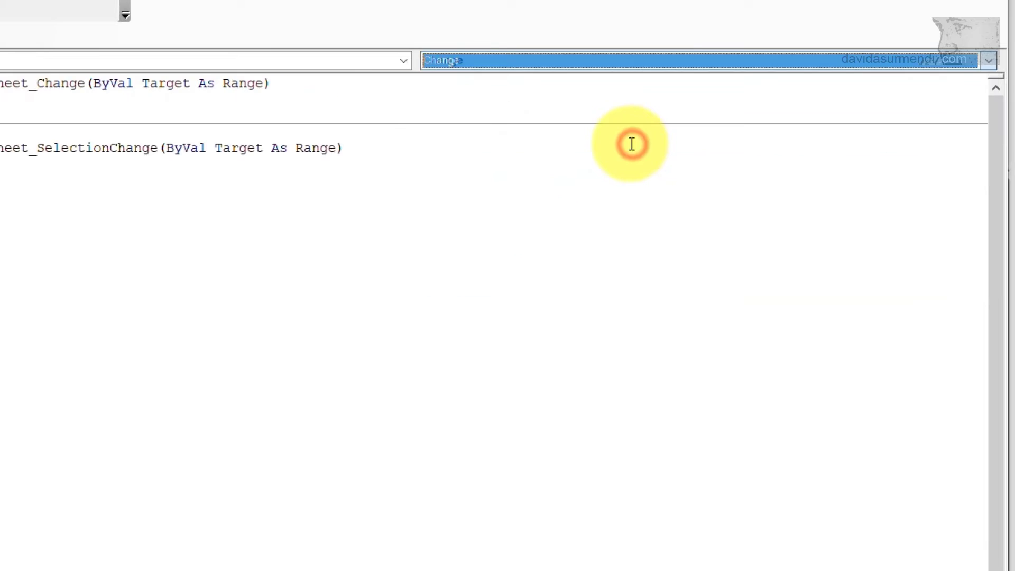
Delete the unused Worksheet_SelectionChange stub, leaving the cursor inside Worksheet_Change.
left_click_drag(94, 170, 34, 127)
key("Delete")
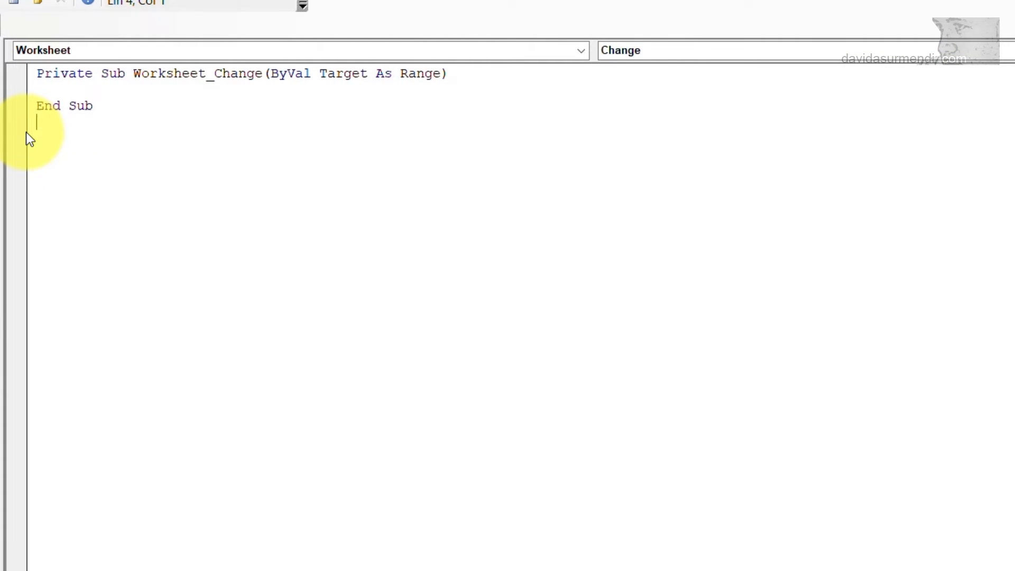
left_click(68, 91)
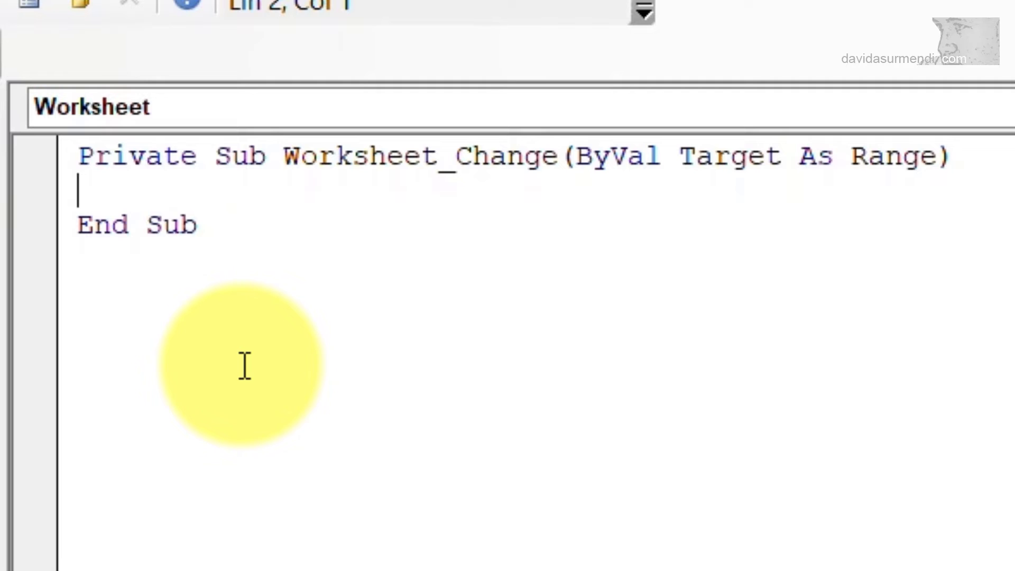
Declare CeldasConValidacion and CeldasCoincidentes as Range variables.
type("Dim CeldasConValidacion as Range")
key("Return")
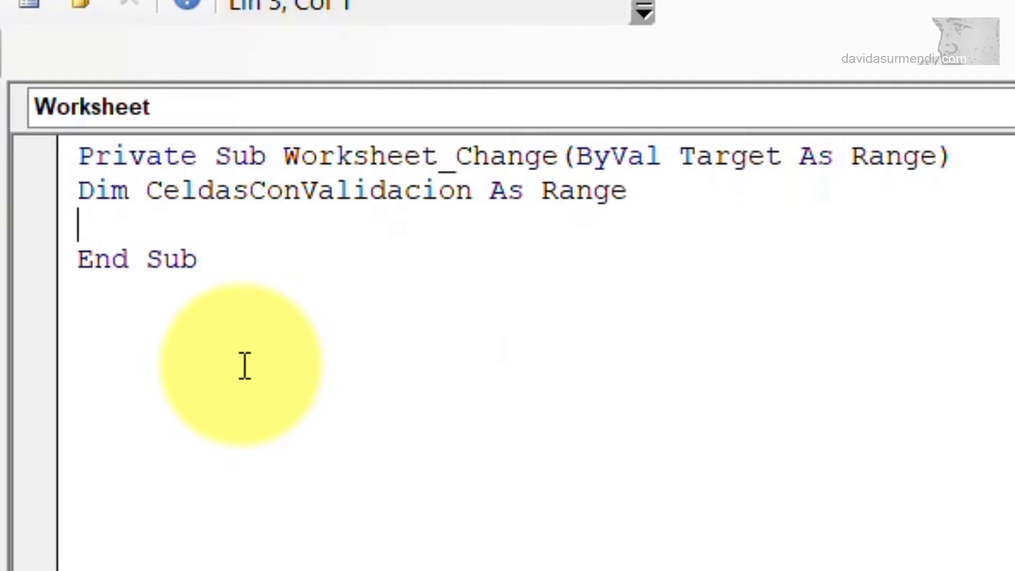
type("Dim CeldasCoincidentes as Range")
key("Return")
key("Return")
key("Tab")
Set CeldasConValidacion to Range("D2:D1048576") and CeldasCoincidentes to its Intersect with Target.
type("set celdasconvalidacion = Range(\"D2:D")
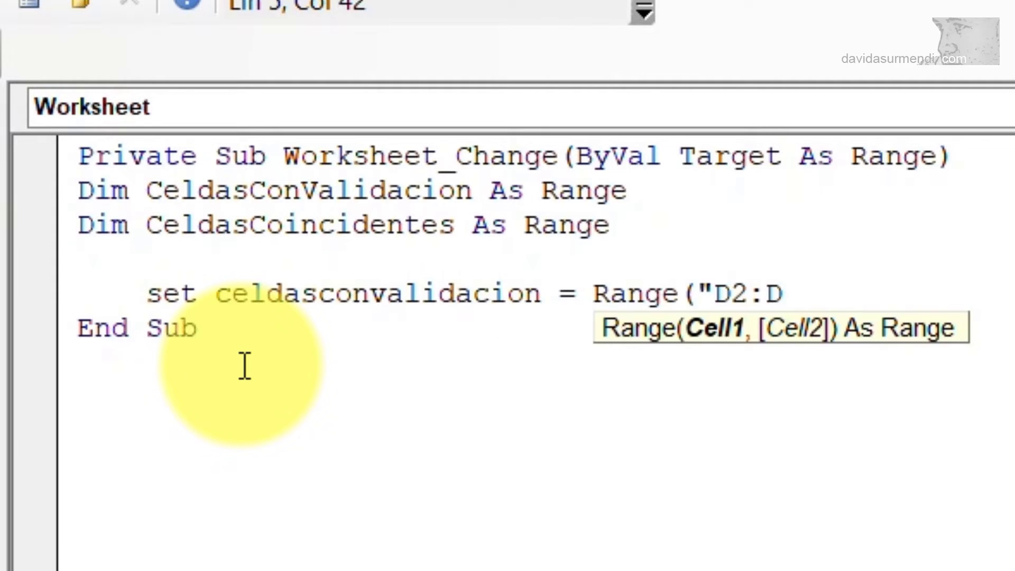
type("1048576\")")
key("Return")
type("set celdascoincidentes = appli")
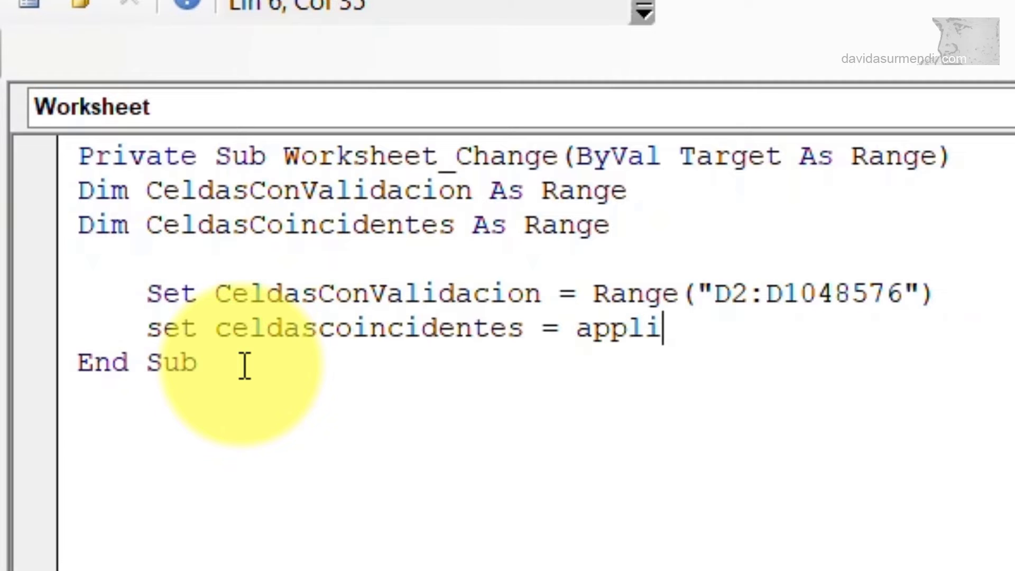
type("cation.Intersect(CeldasConValidacion, Target)")
key("Return")
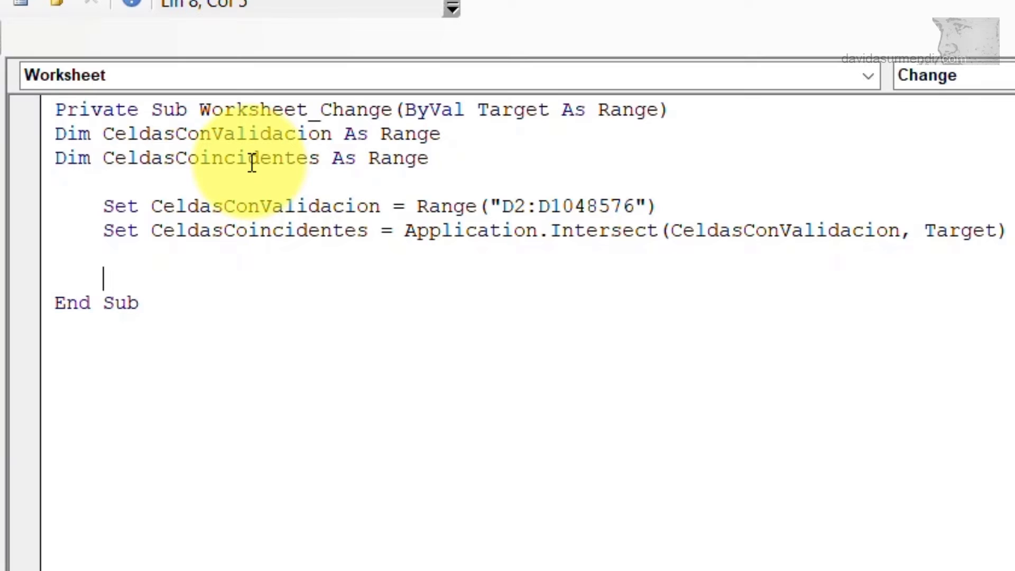
left_click(35, 208)
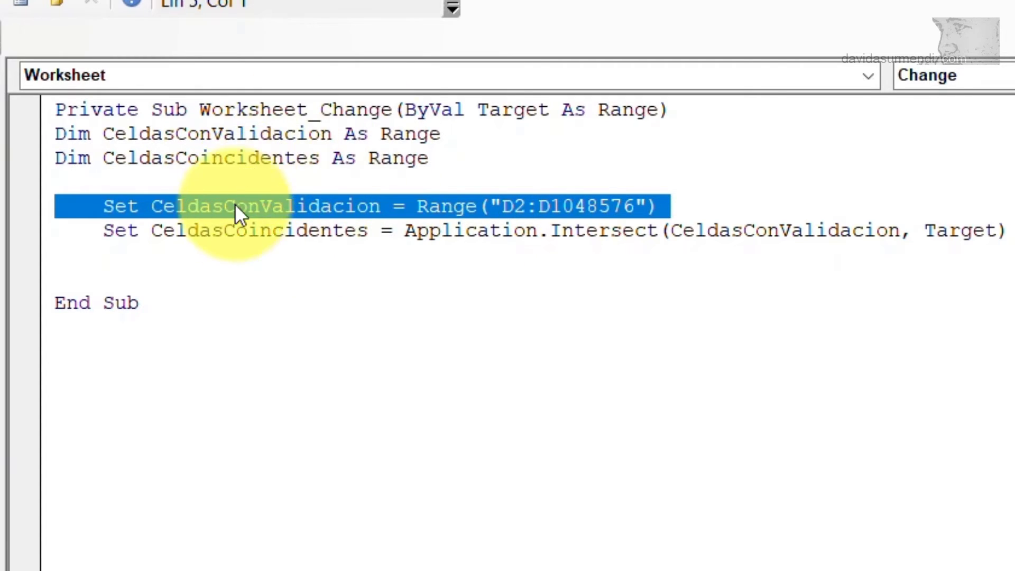
left_click(32, 234)
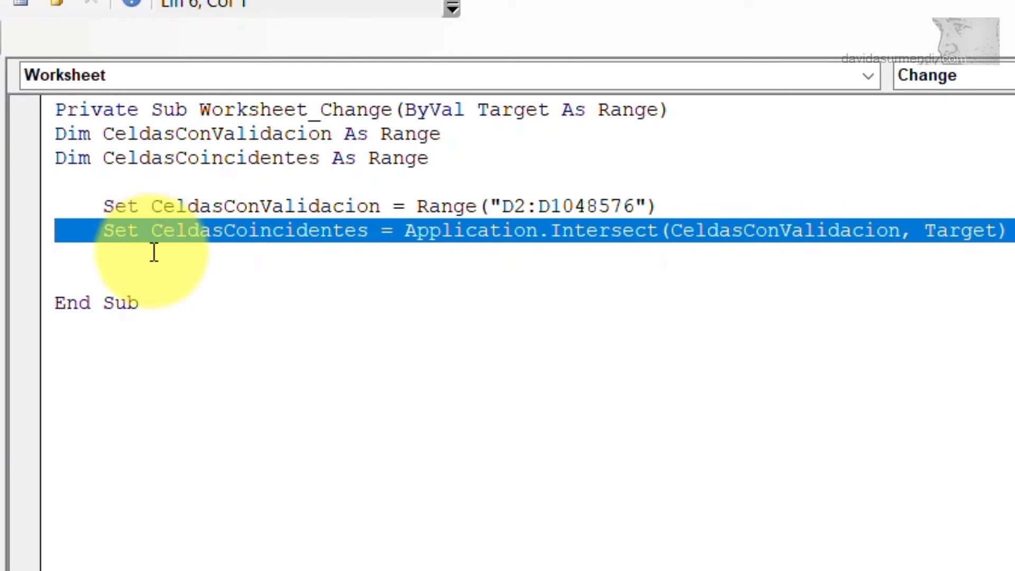
Add an If block: when CeldasCoincidentes isn't Nothing and CutCopyMode <> 0, disable events, Undo, re-enable events.
left_click(151, 268)
type("if")
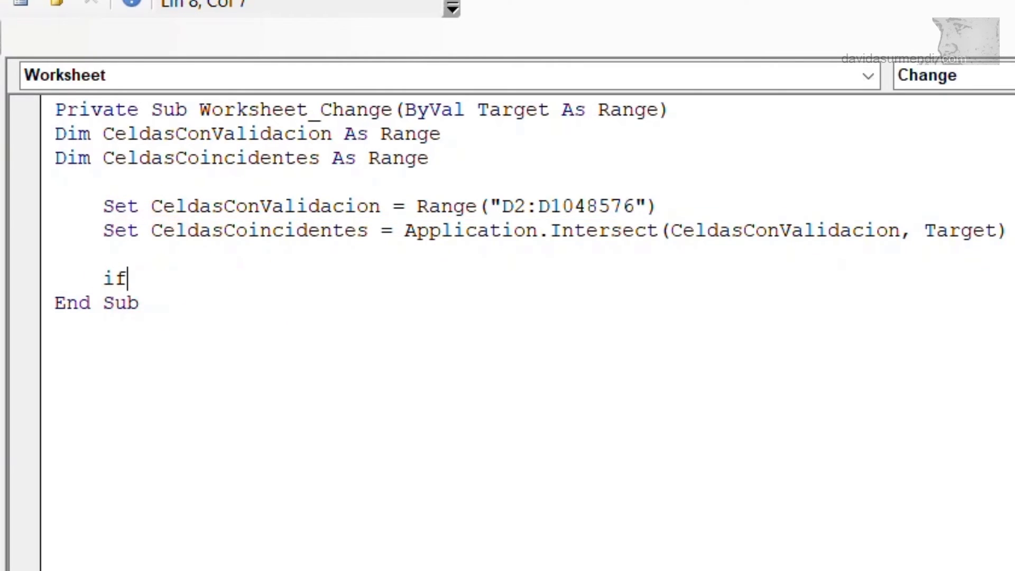
type(" not celdascoincidentes is nothing and application.cutCopyMode <> 0 Then")
key("Return")
key("Tab")
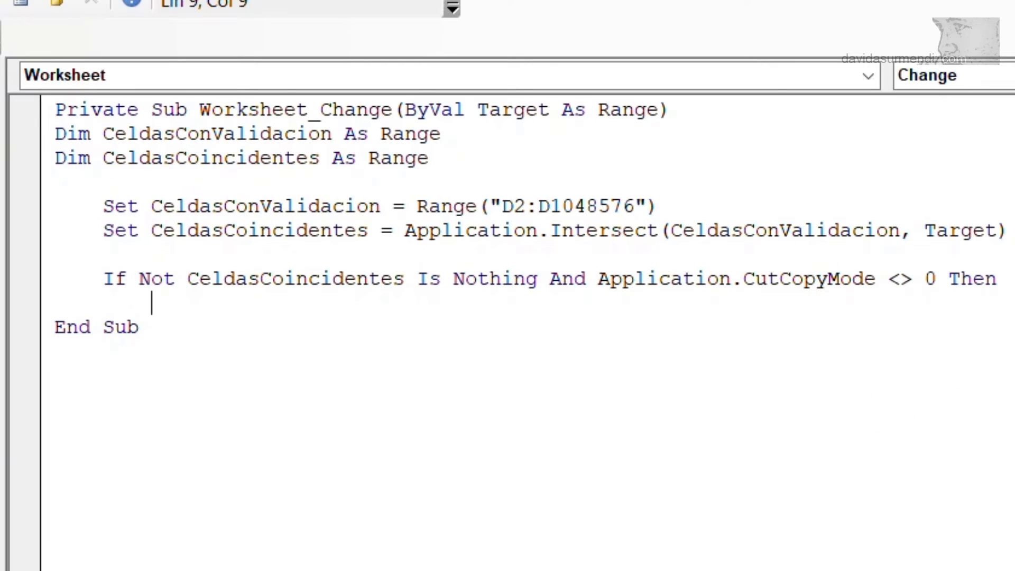
type("application.EnableEvents")
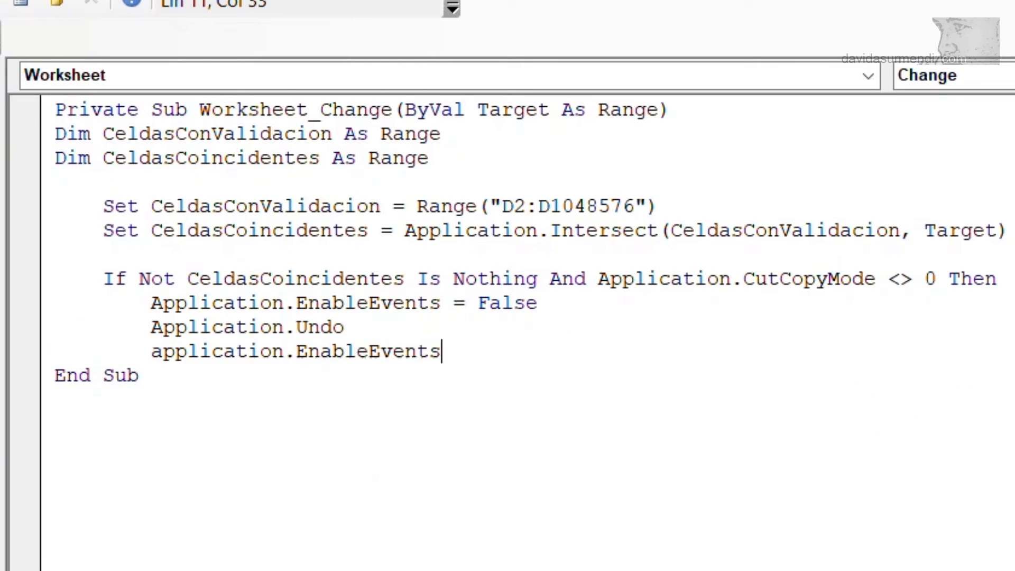
type(" = false application.Undo application.EnableEvents = true")
key("BackSpace")
type("end if")
key("Down")
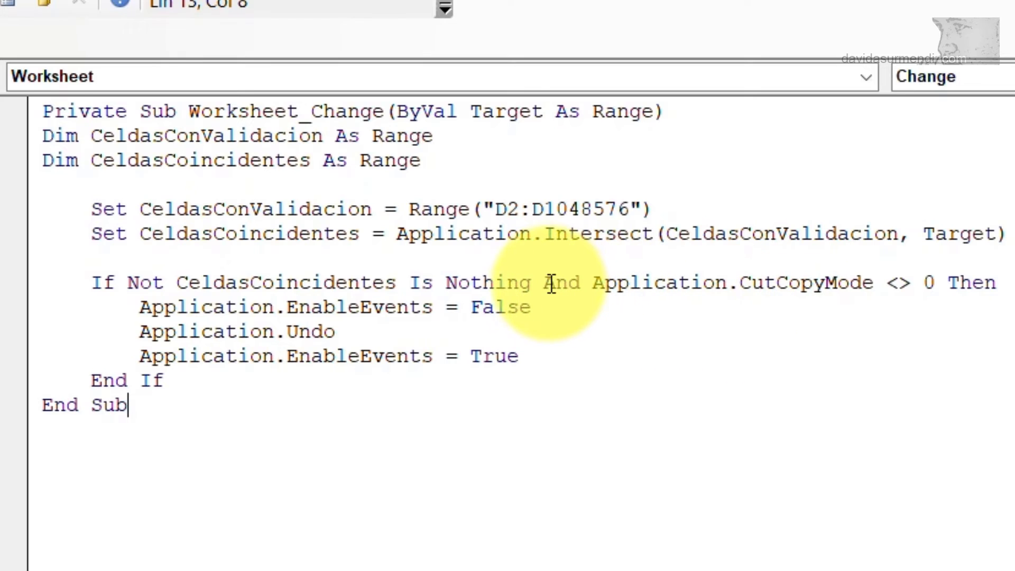
left_click_drag(542, 284, 935, 284)
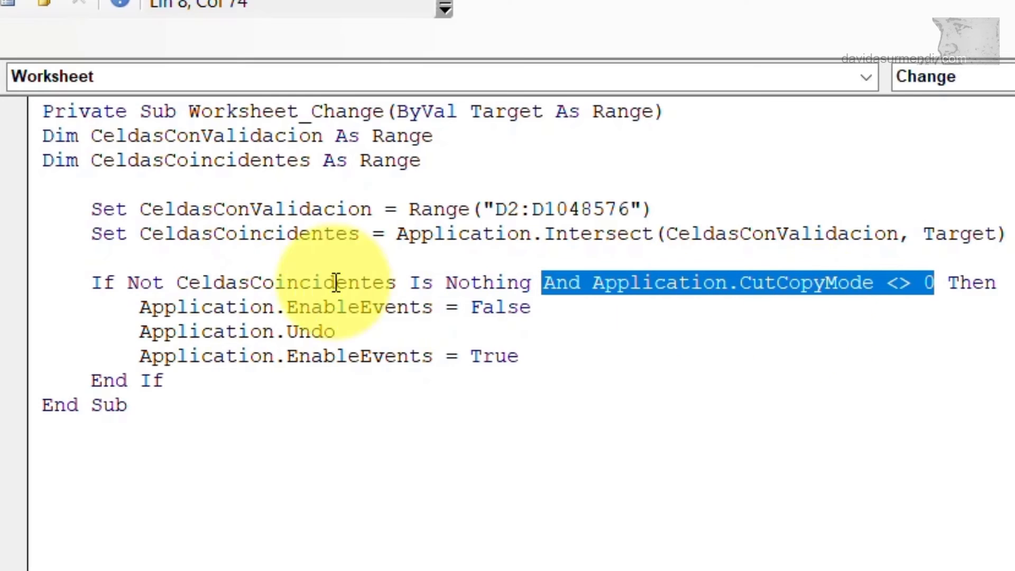
left_click_drag(126, 275, 530, 290)
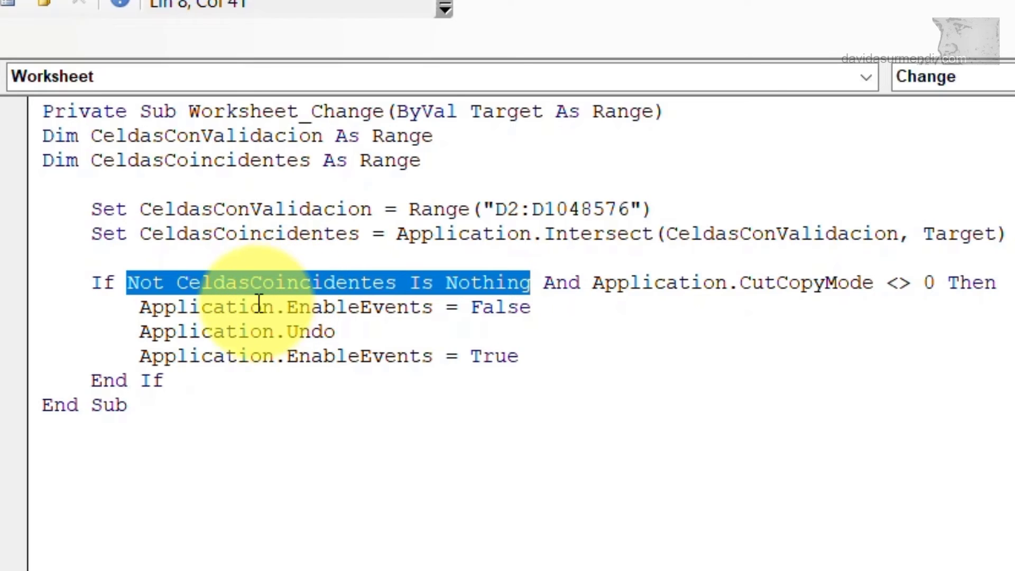
left_click(27, 341)
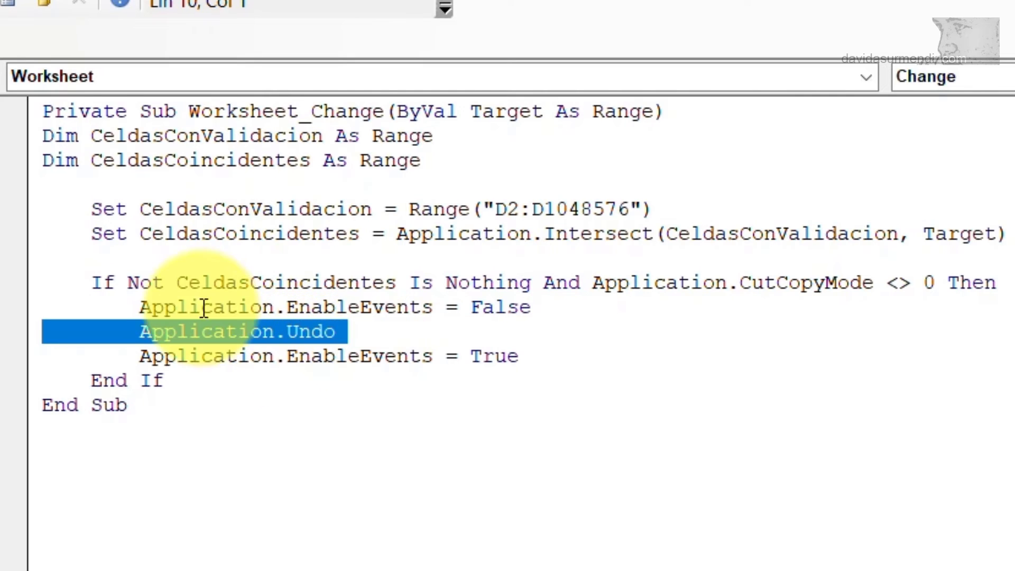
left_click_drag(127, 283, 529, 285)
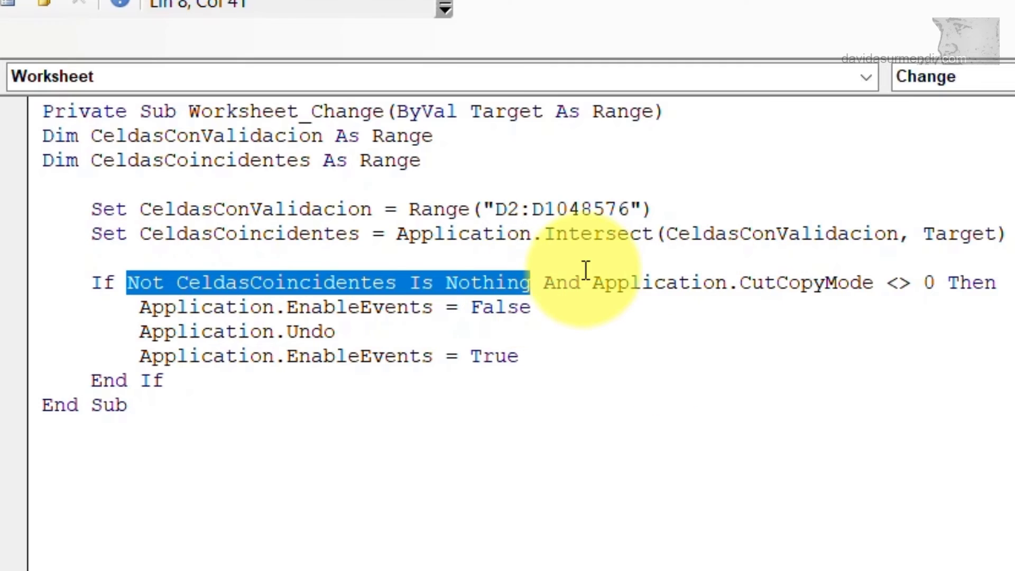
left_click_drag(541, 284, 927, 281)
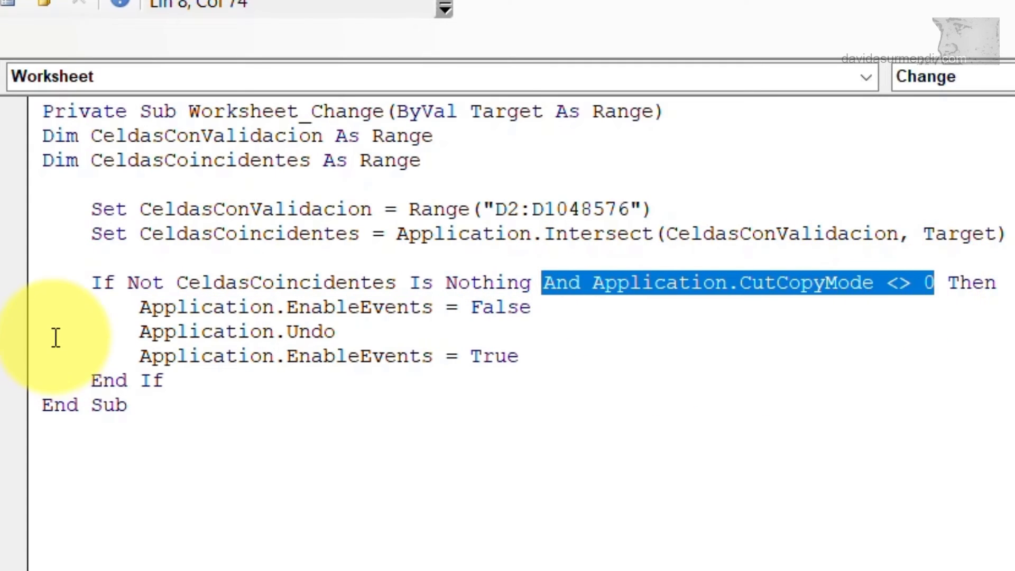
left_click(33, 333)
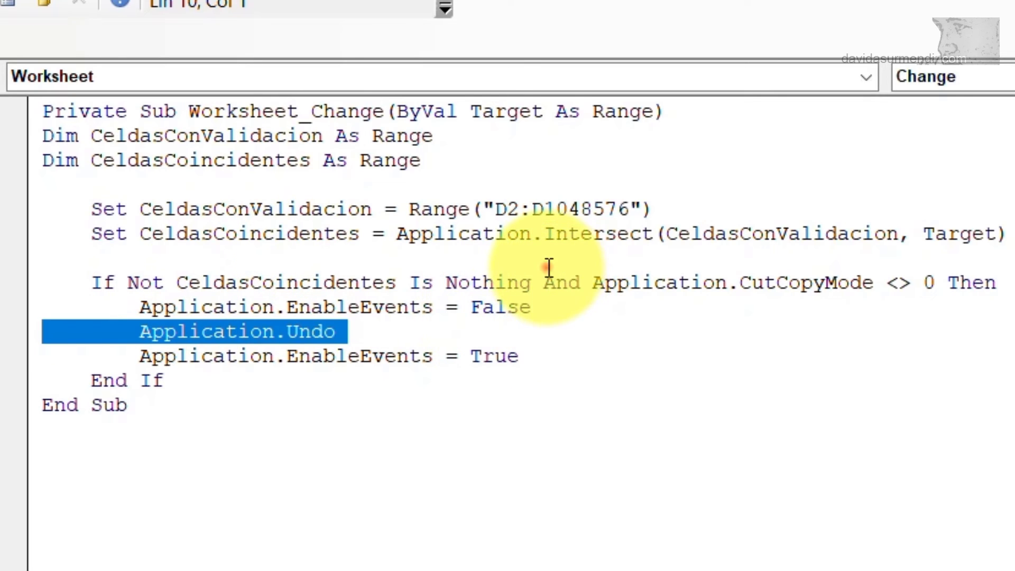
left_click_drag(542, 283, 931, 297)
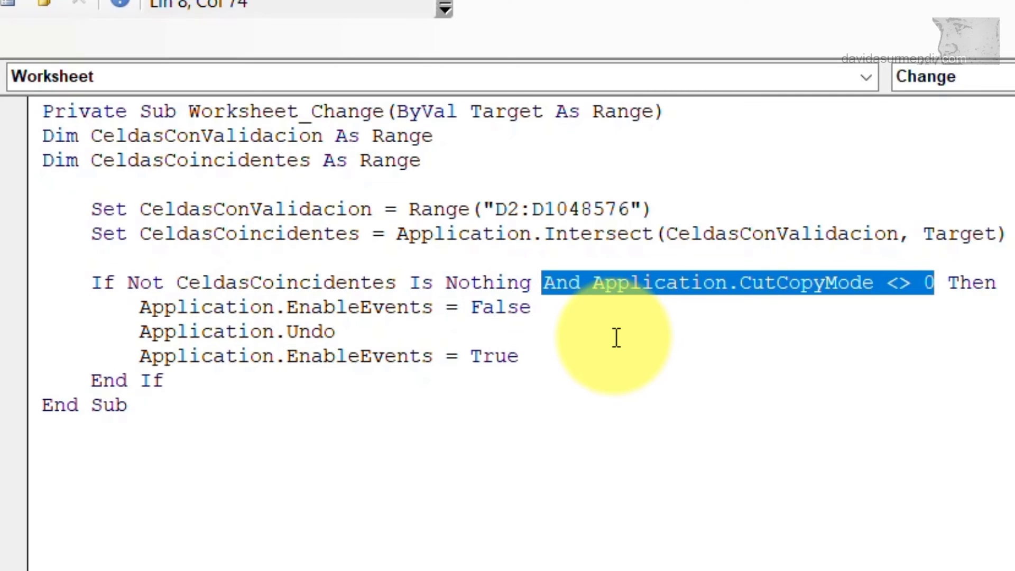
left_click(140, 307)
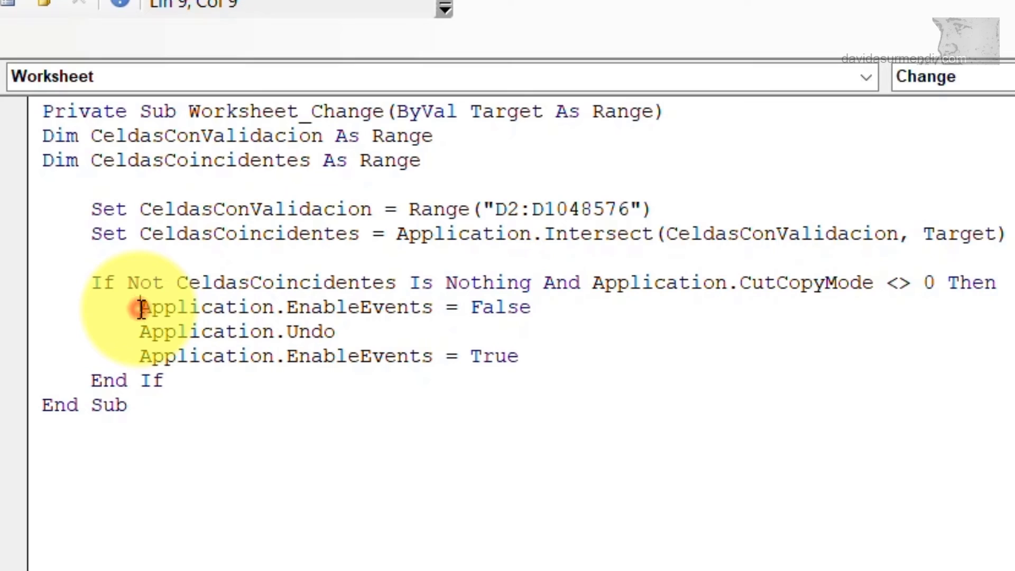
left_click(141, 356)
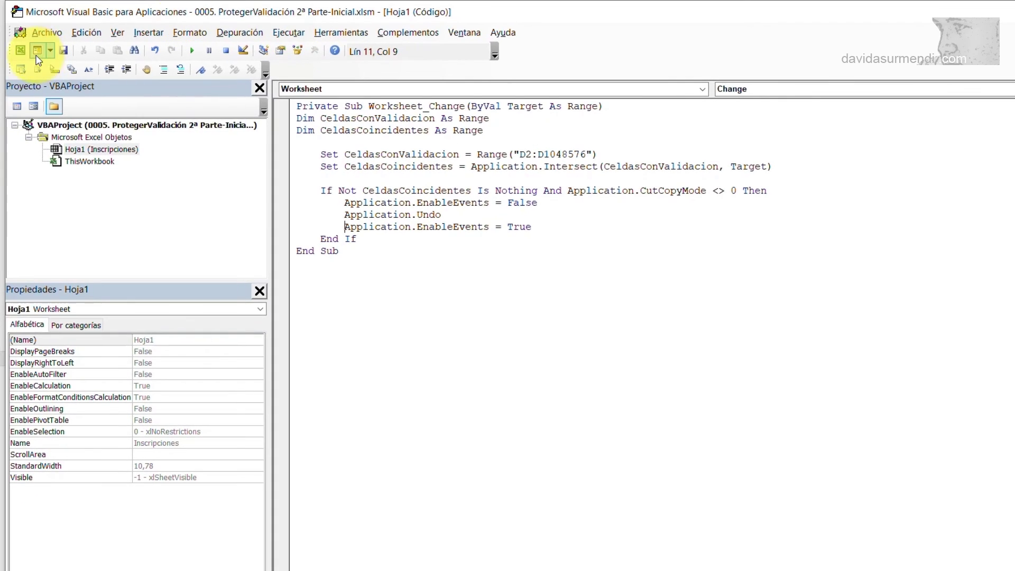
Back in Excel, enter 15 in column H and copy the G:H block around it.
left_click(21, 53)
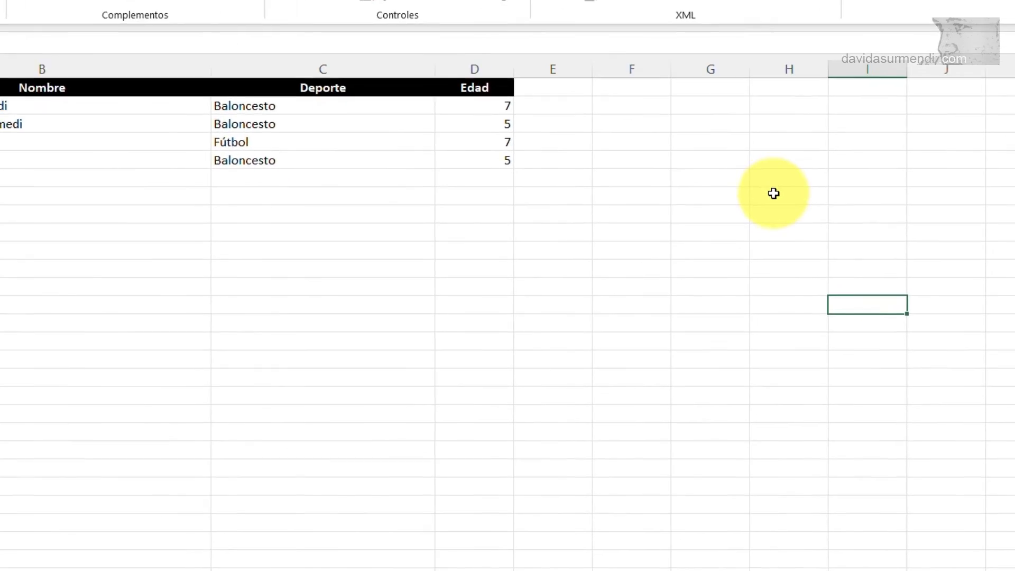
left_click(739, 190)
type("15")
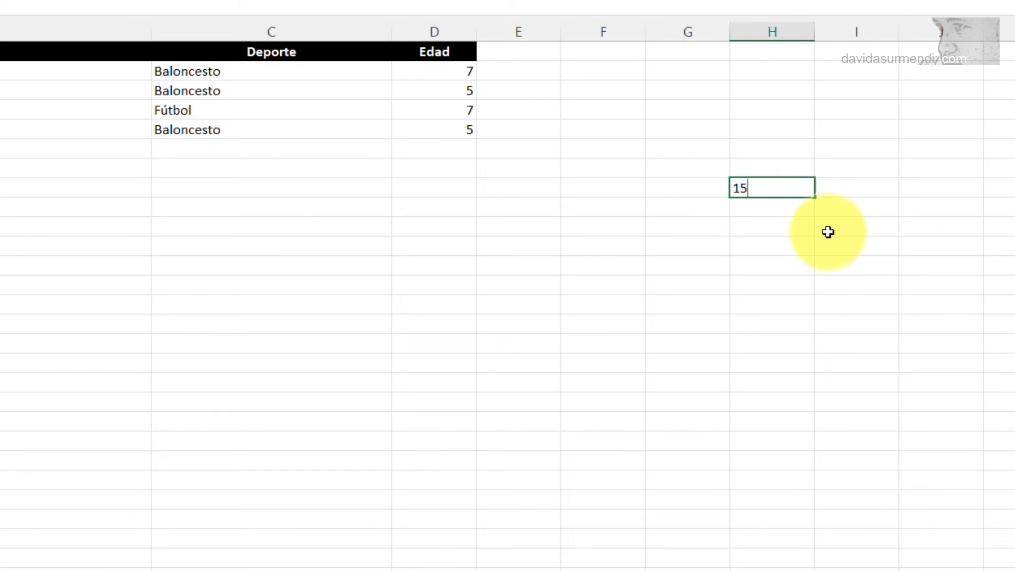
key("Return")
left_click_drag(702, 190, 776, 263)
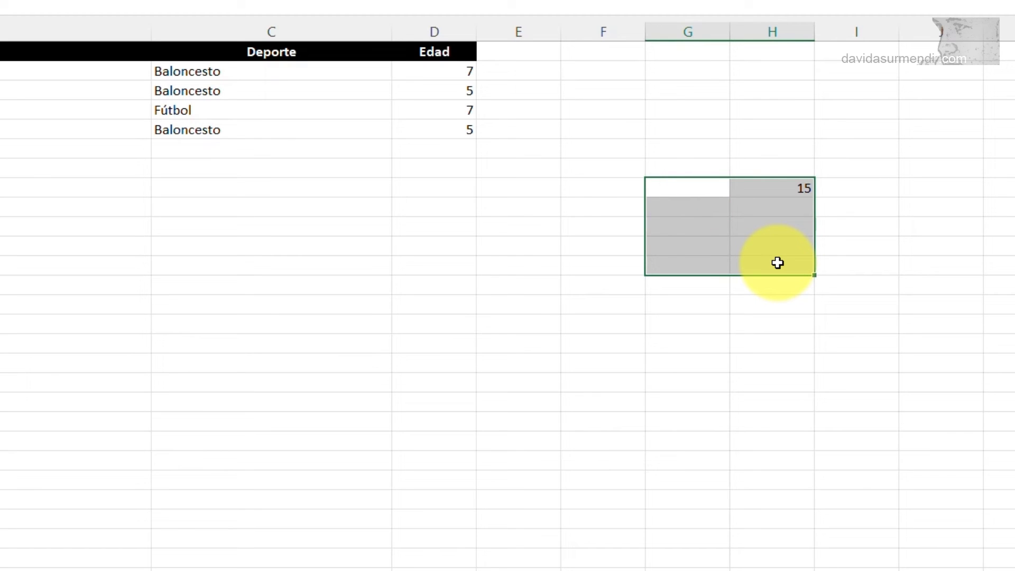
key("ctrl+c")
Select empty Edad cells below the table as possible paste targets.
left_click(417, 153)
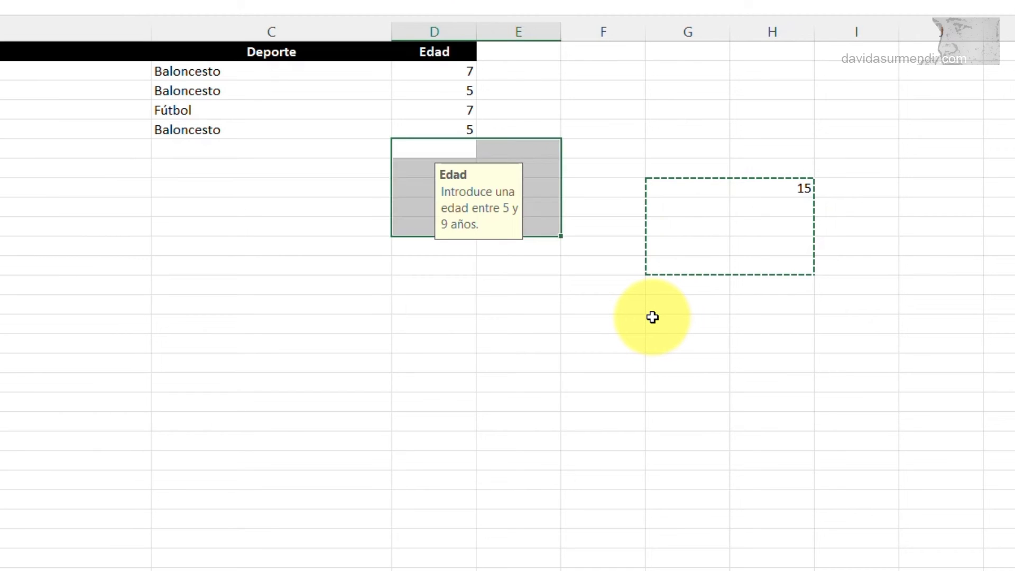
left_click(655, 338)
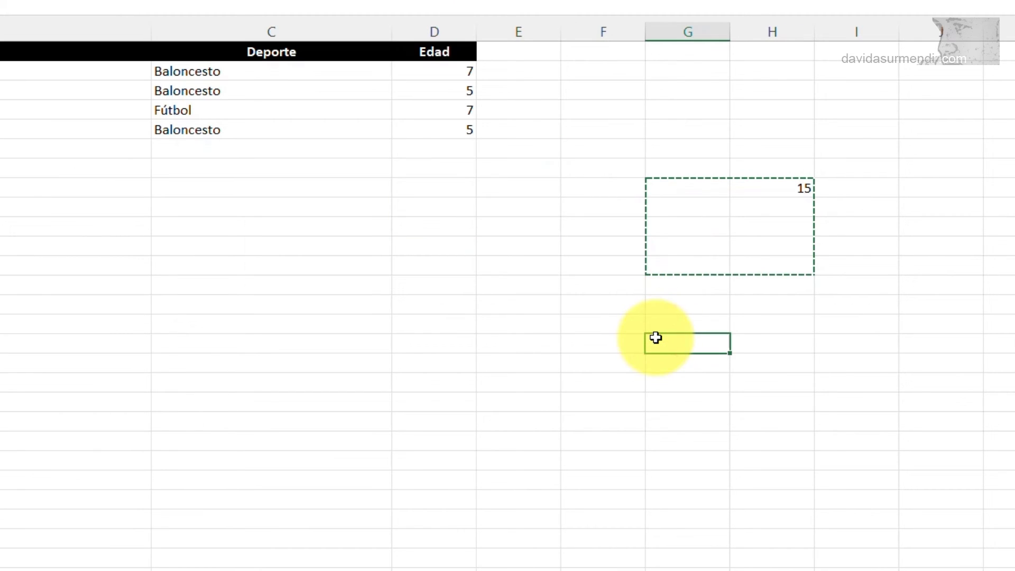
left_click(457, 155)
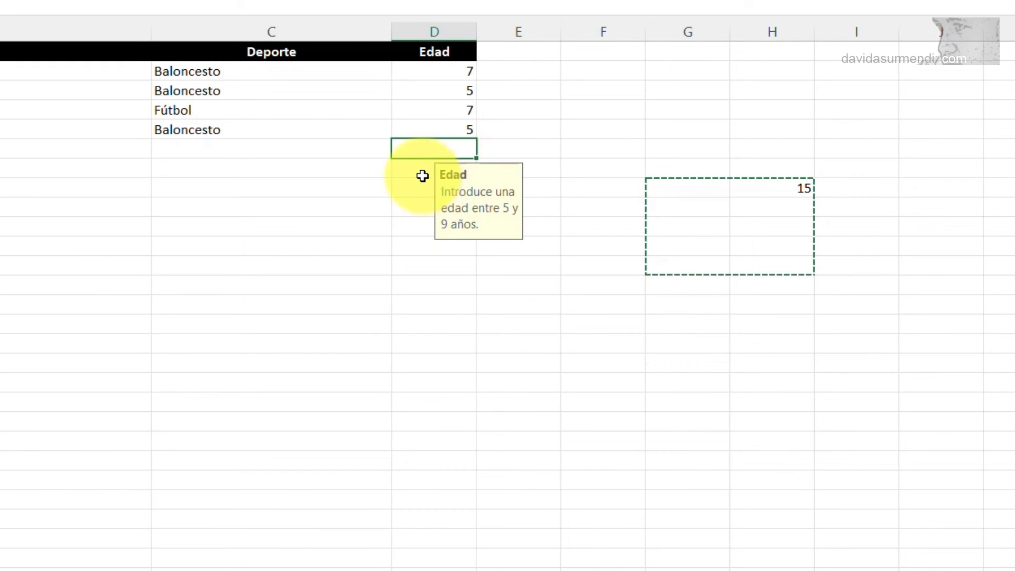
left_click(419, 203)
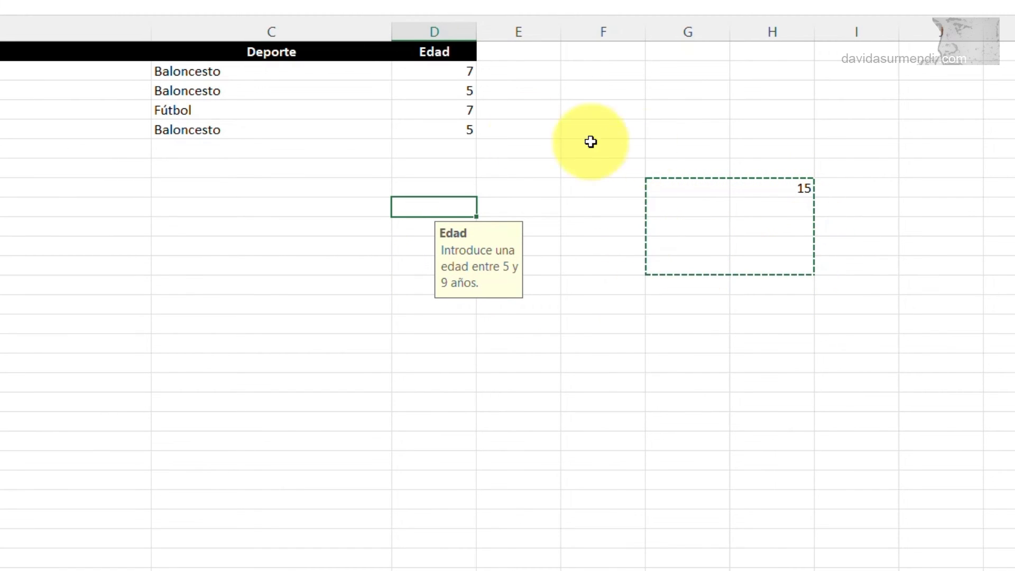
left_click(180, 167)
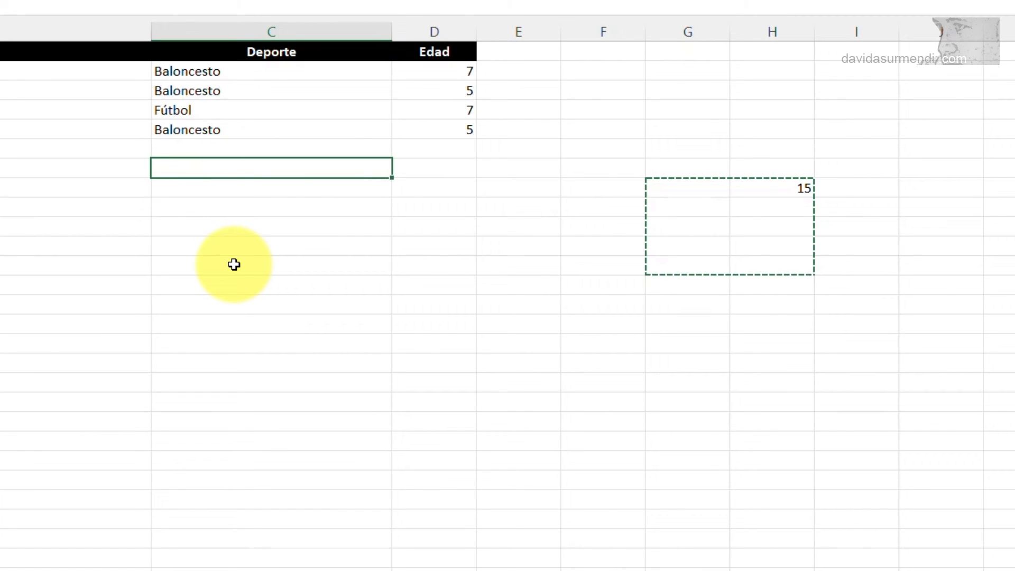
key("shift+Right")
key("shift+Down")
key("shift+Down")
key("shift+Down")
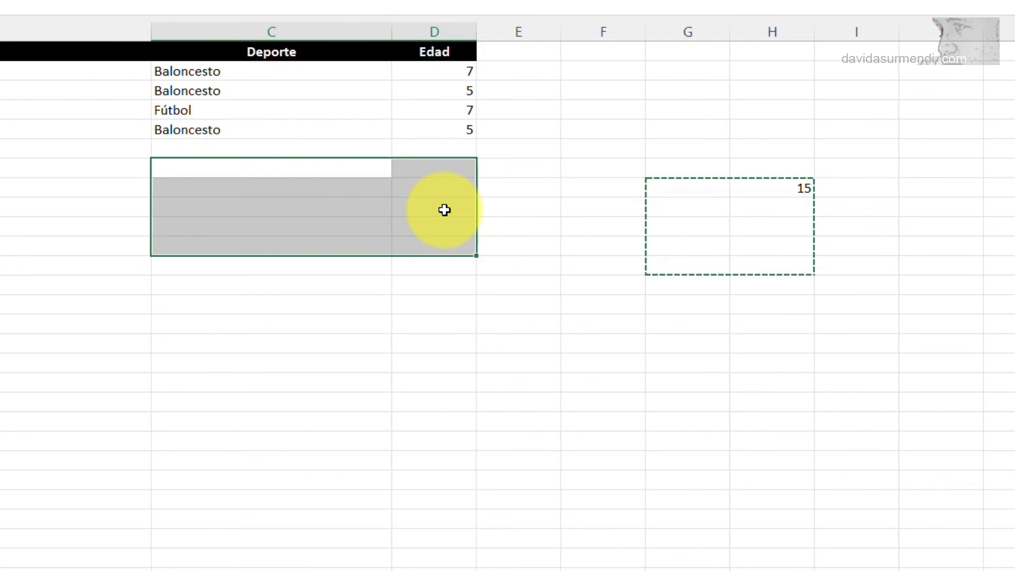
left_click(466, 172)
left_click(408, 192)
left_click(405, 208)
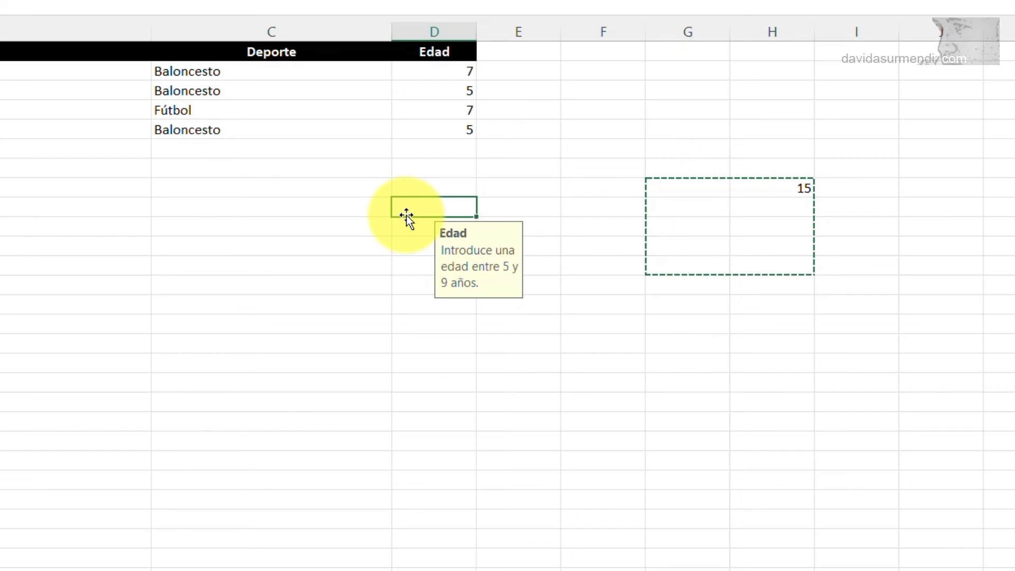
key("Left")
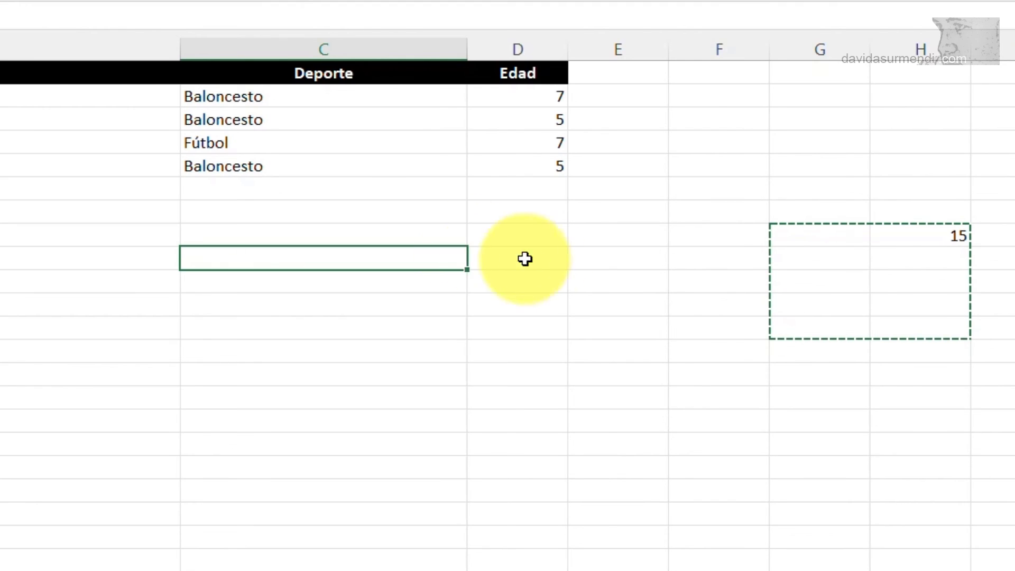
Select the cell holding 15, choose an empty Edad cell, and bring up the Visual Basic editor.
left_click(923, 233)
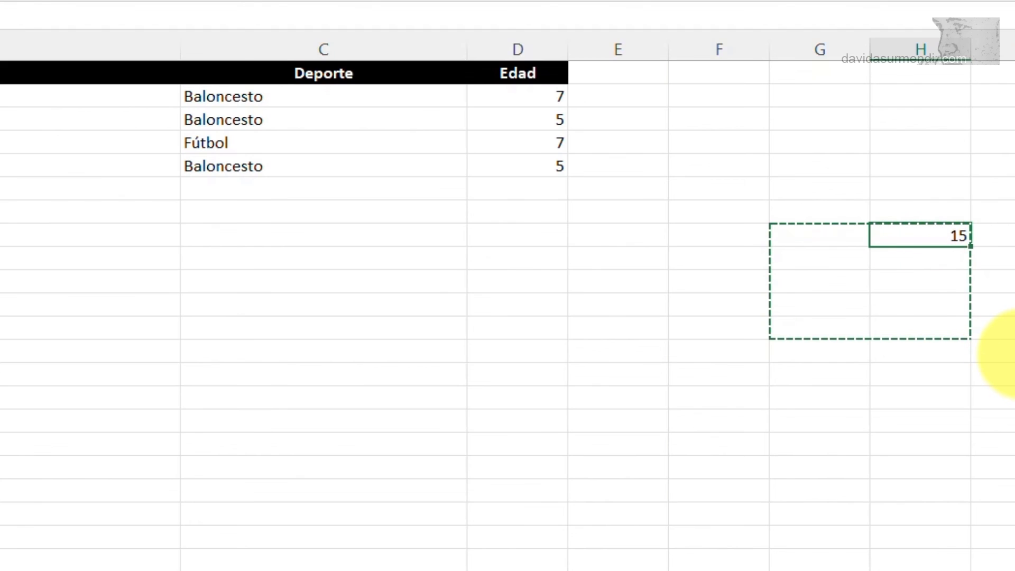
left_click(544, 212)
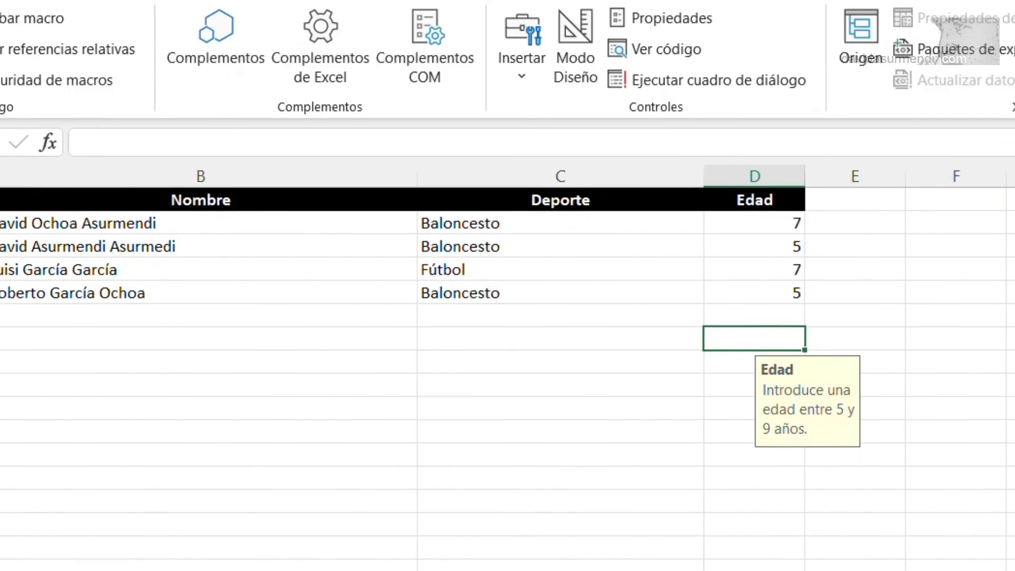
left_click(34, 129)
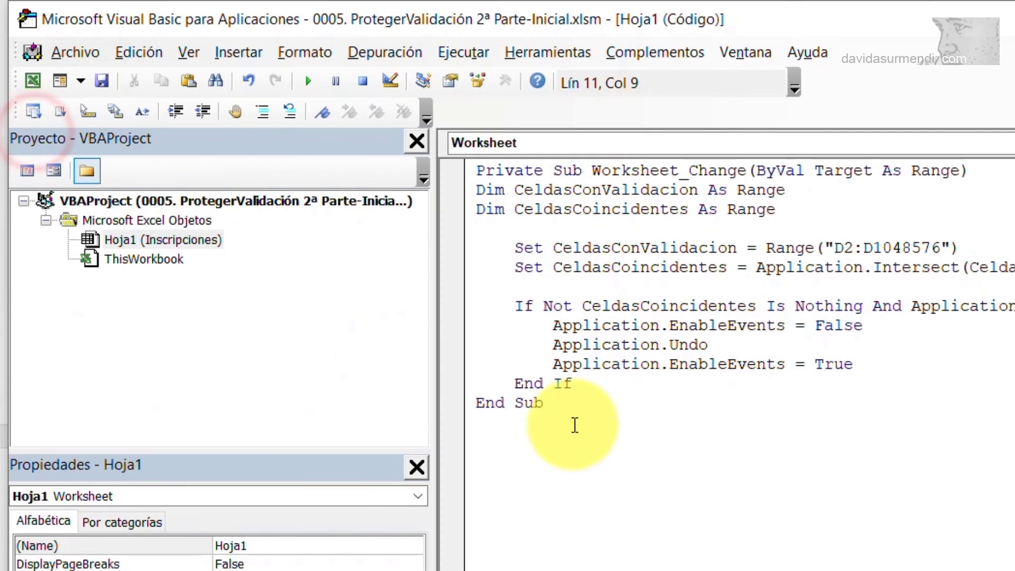
After re-enabling events, add MsgBox "No se puede pegar sobre celdas que tengan validación de datos", vbCritical.
left_click(886, 364)
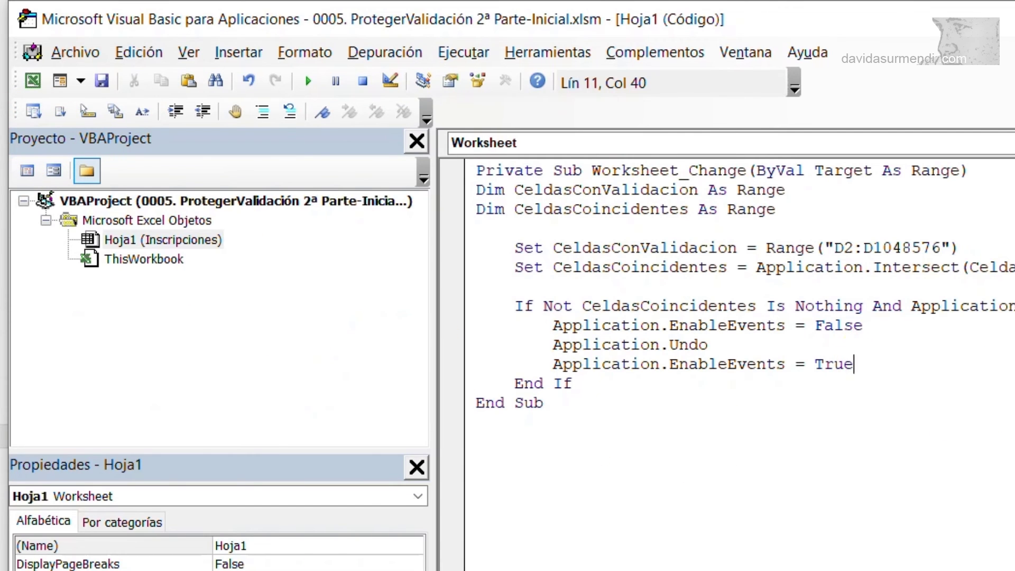
key("Return")
type("msgbox \"No se puede p")
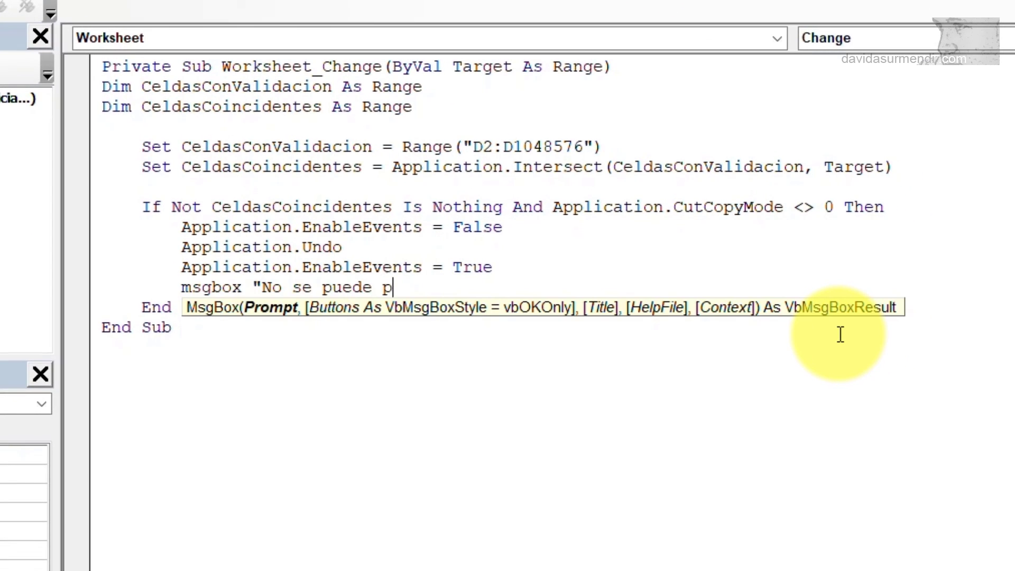
type("egar sobre celdas que tengan validación de datos\",vbCritical")
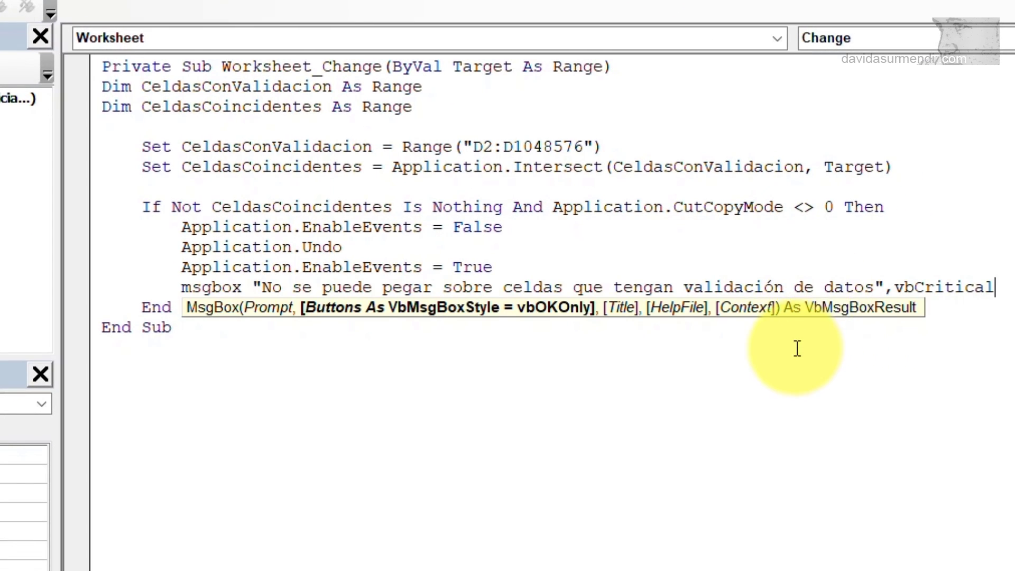
left_click(797, 349)
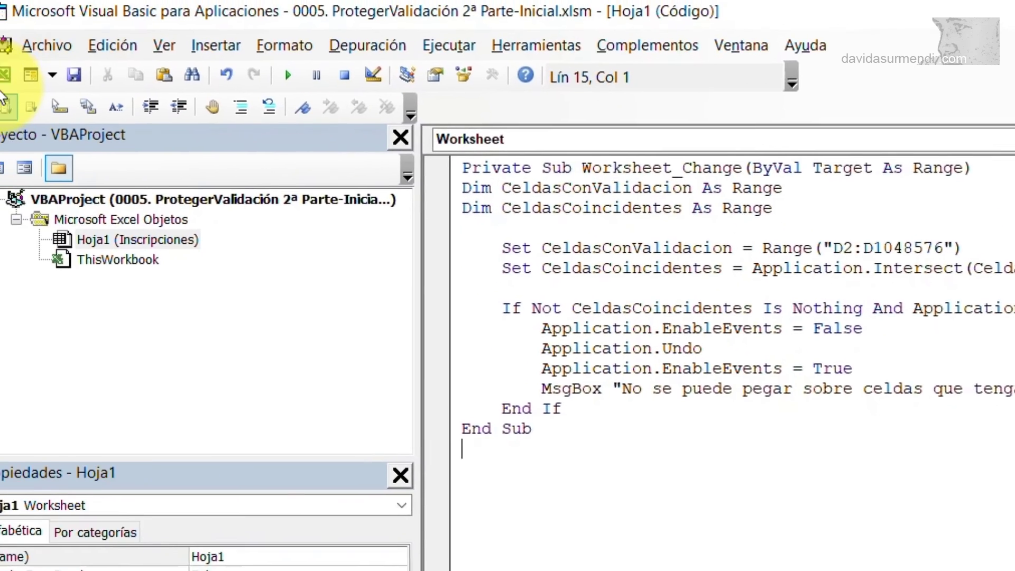
left_click(5, 76)
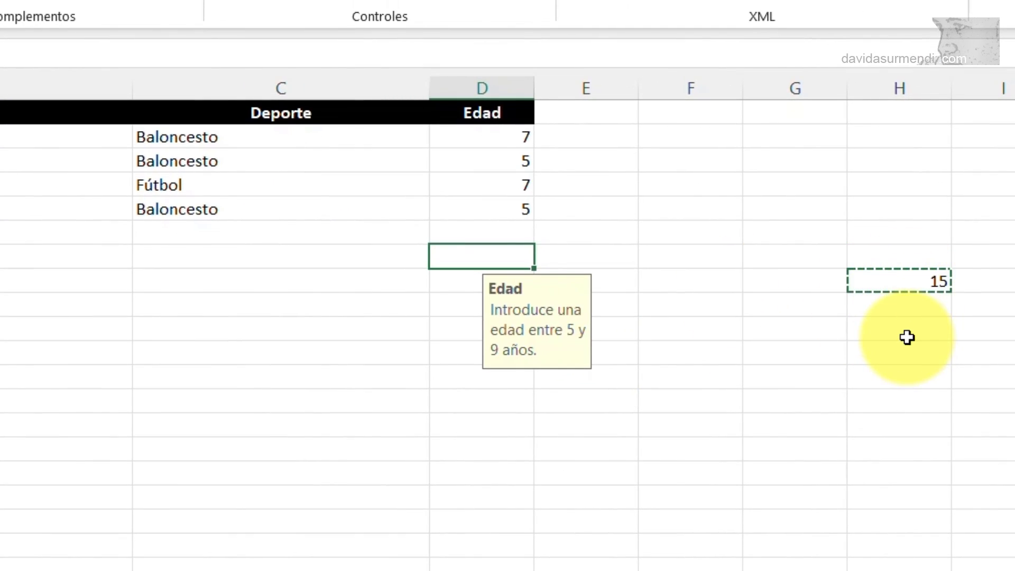
Paste the 15 into the empty Edad cell, triggering the critical error, and move the dialog aside.
key("ctrl+v")
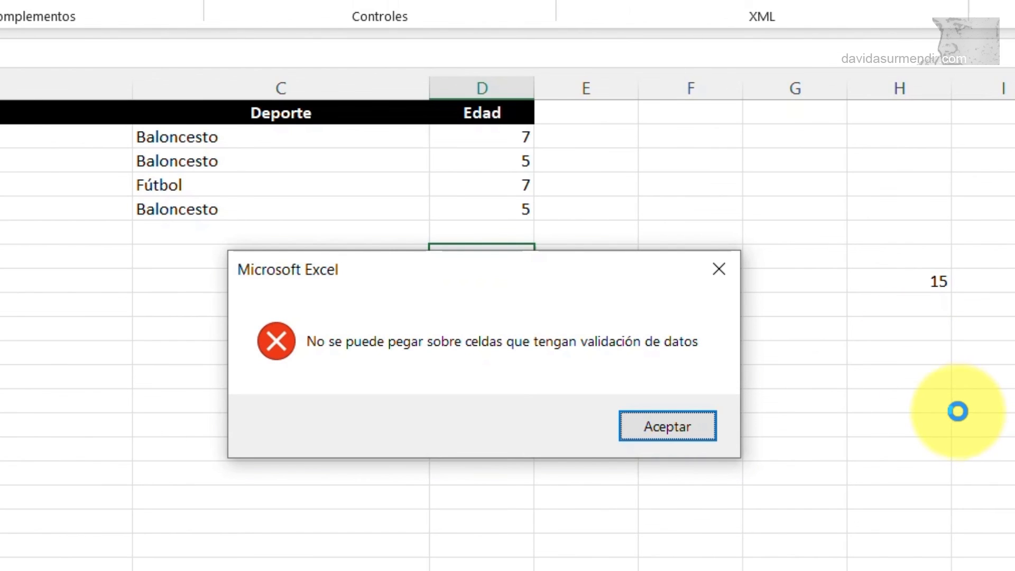
left_click_drag(603, 267, 624, 334)
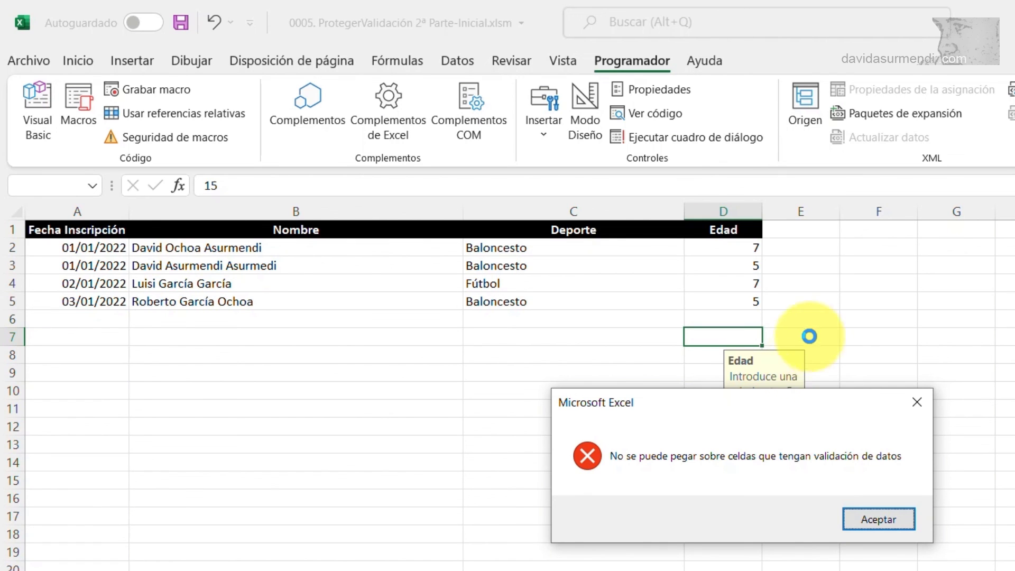
Dismiss the paste-blocked warning and save 0005. ProtegerValidación 2ª Parte-Inicial.xlsm.
left_click(877, 512)
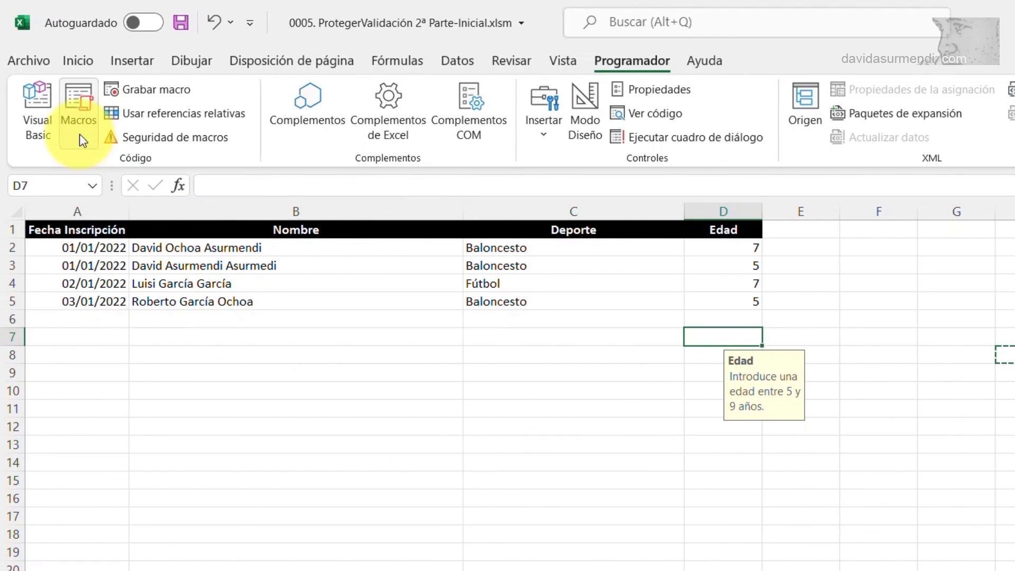
left_click(181, 24)
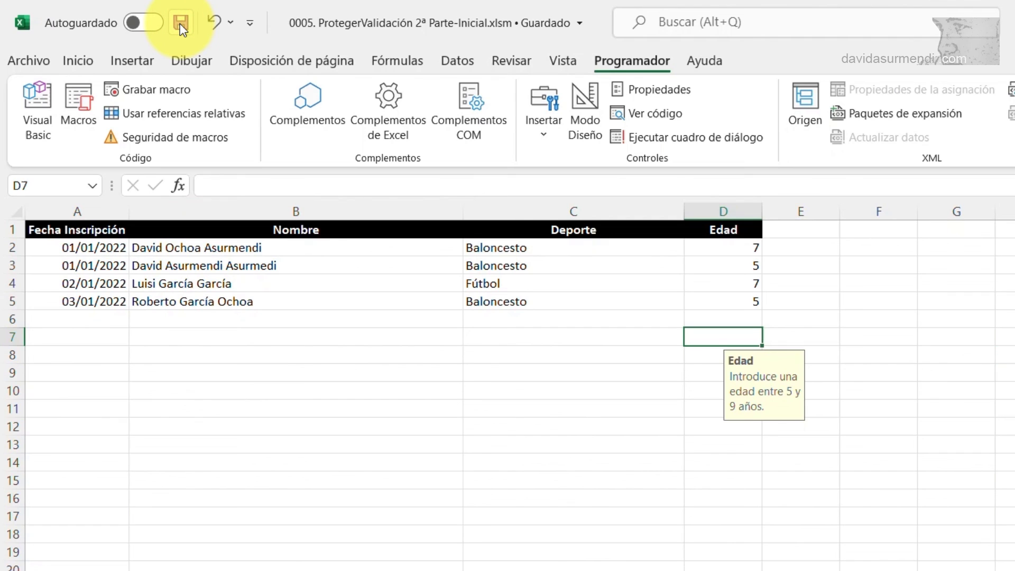